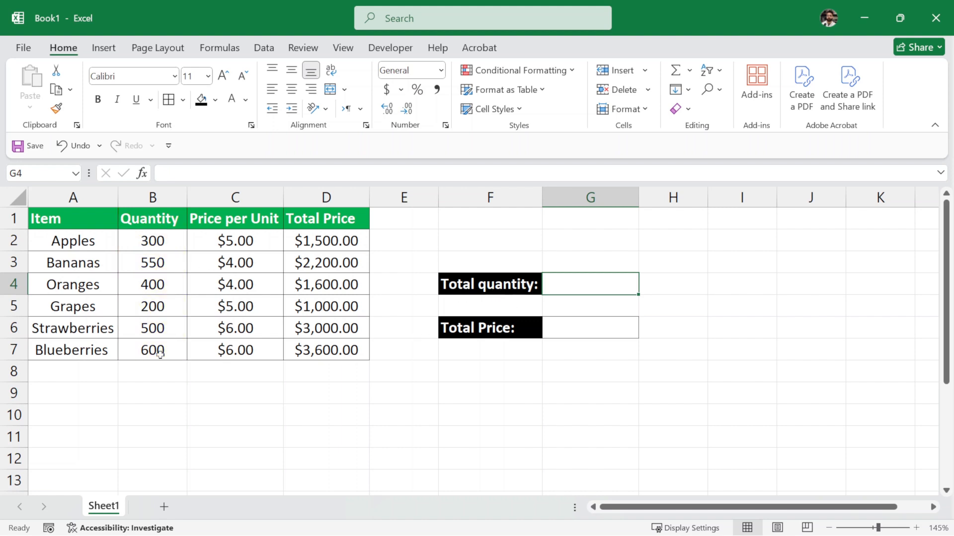
# - Enter =SUM(B2:B7) in cell G4 to total the Quantity column
pyautogui.doubleClick(570, 284)
pyautogui.write('=')
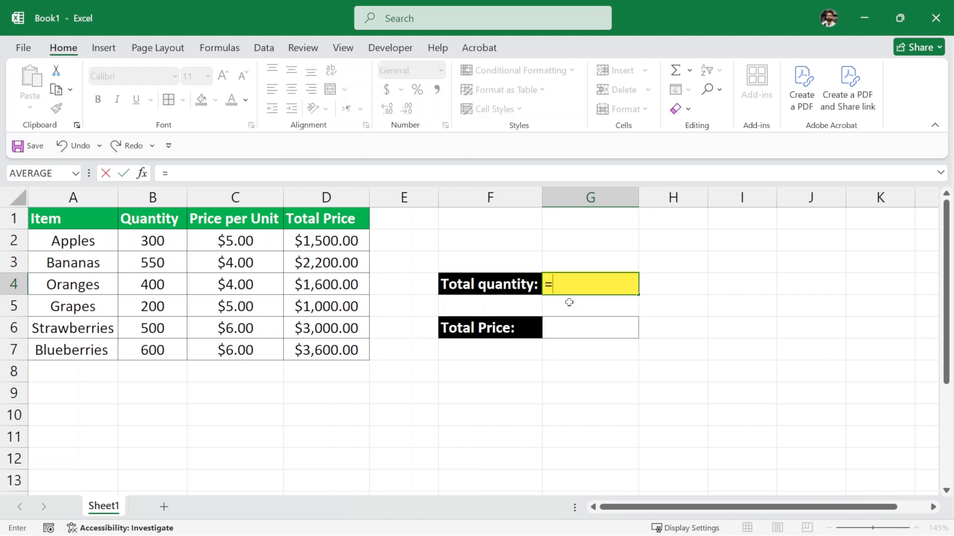
pyautogui.write('SUM(')
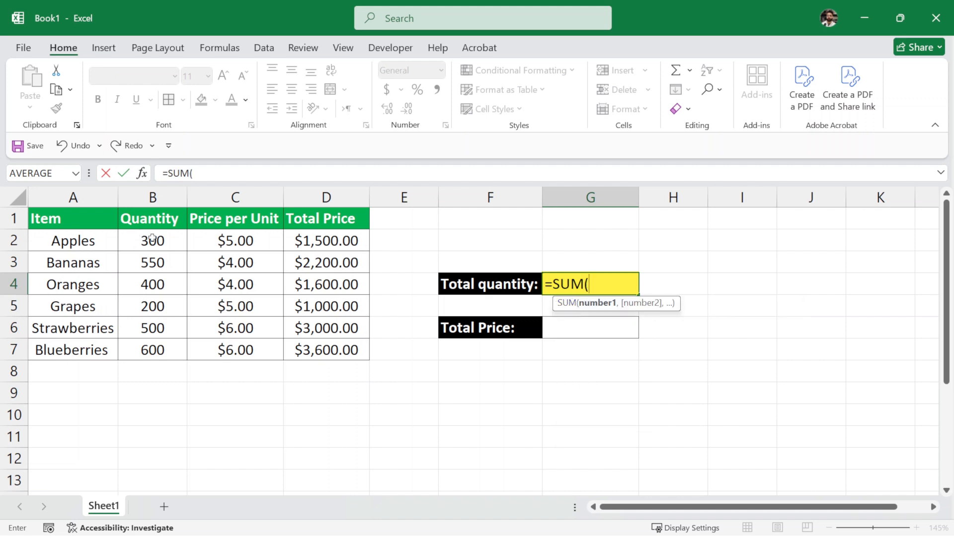
pyautogui.moveTo(177, 237); pyautogui.dragTo(175, 346)
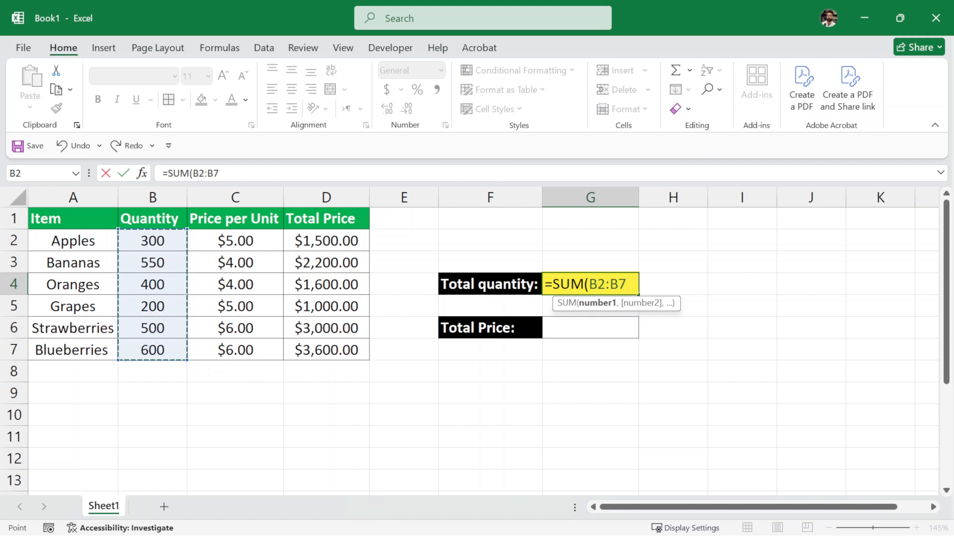
pyautogui.write(')')
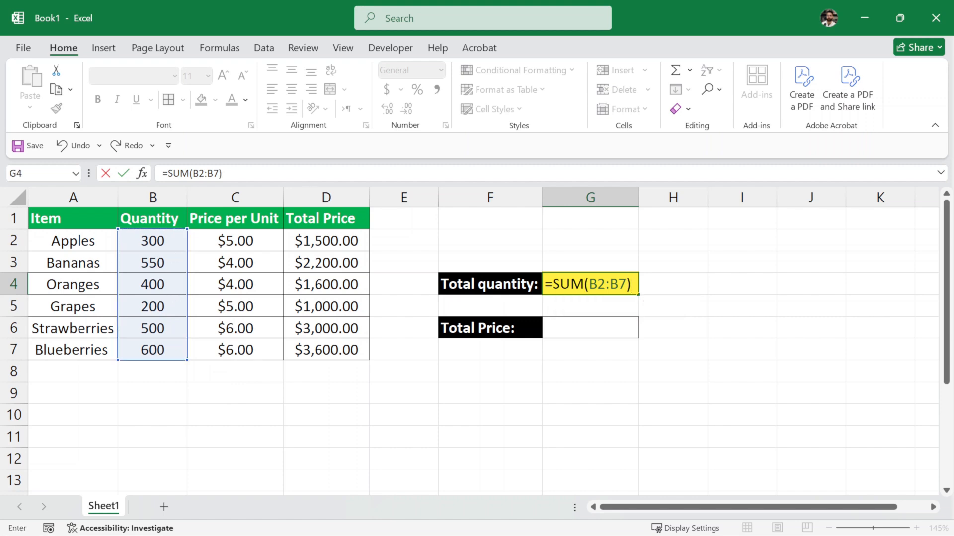
pyautogui.press('Return')
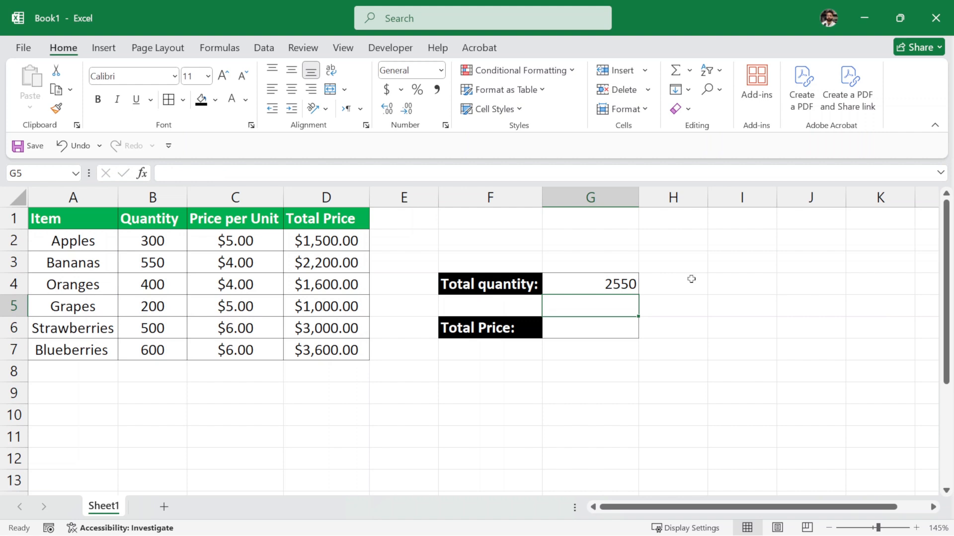
pyautogui.click(662, 281)
pyautogui.click(626, 283)
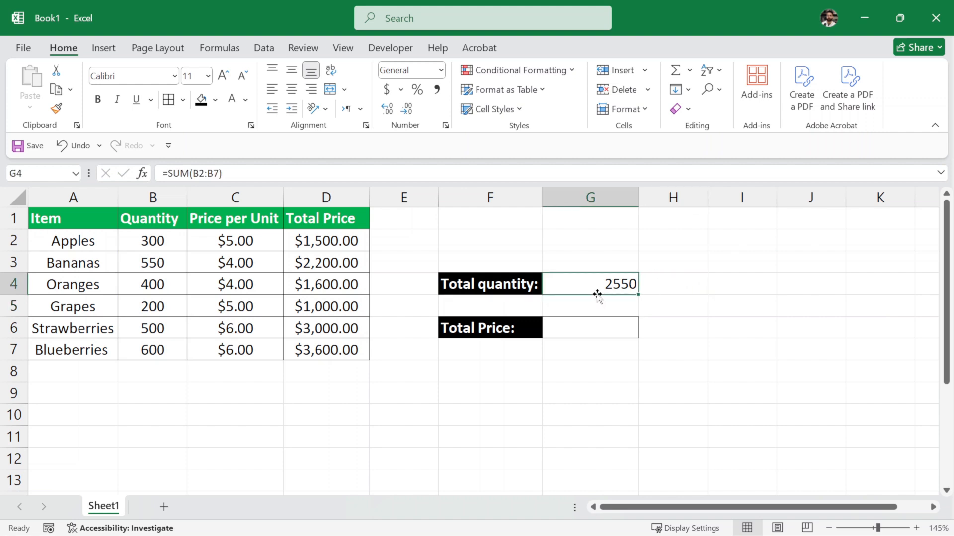
# - Enter =SUM(D2:D7) in cell G6 to add up the Total Price column
pyautogui.click(590, 331)
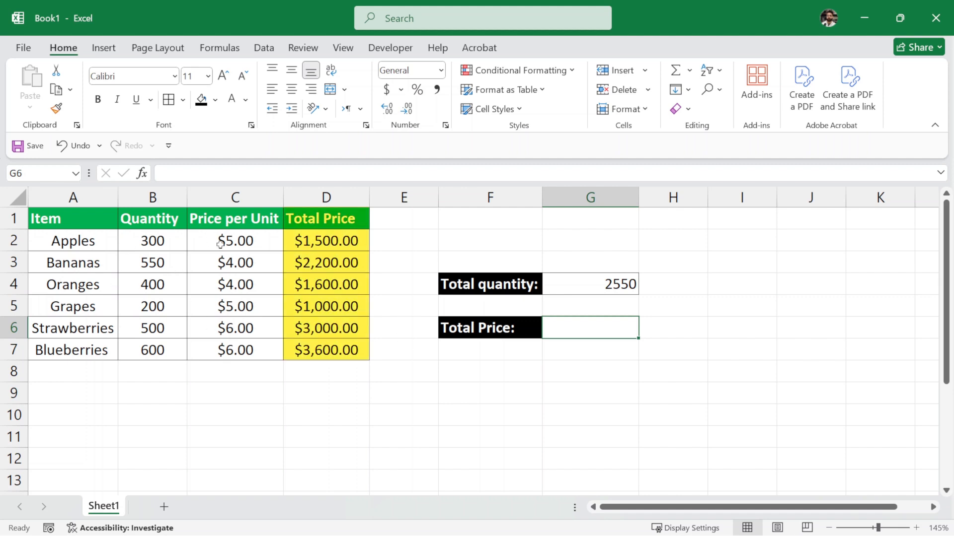
pyautogui.doubleClick(573, 328)
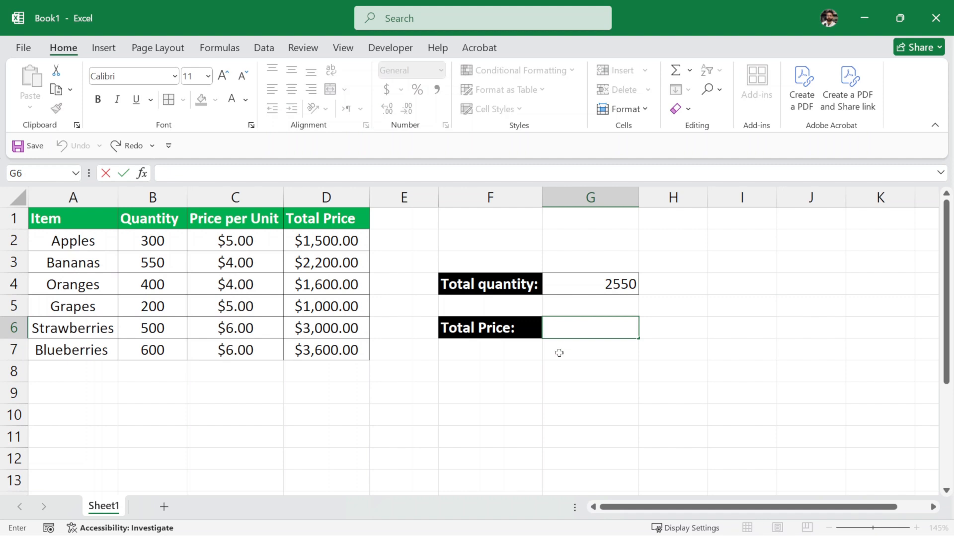
pyautogui.write('=')
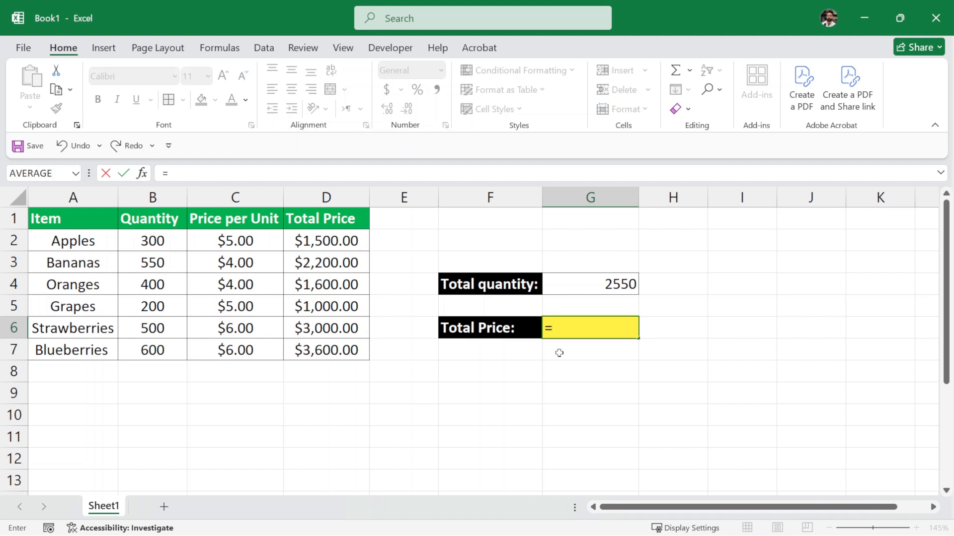
pyautogui.write('SUM(')
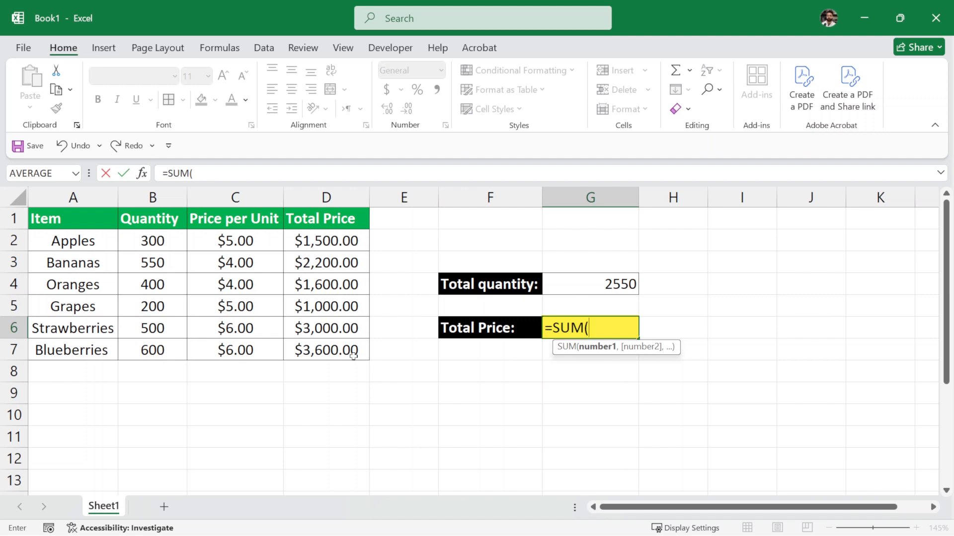
pyautogui.click(321, 241)
pyautogui.moveTo(322, 241); pyautogui.dragTo(364, 354)
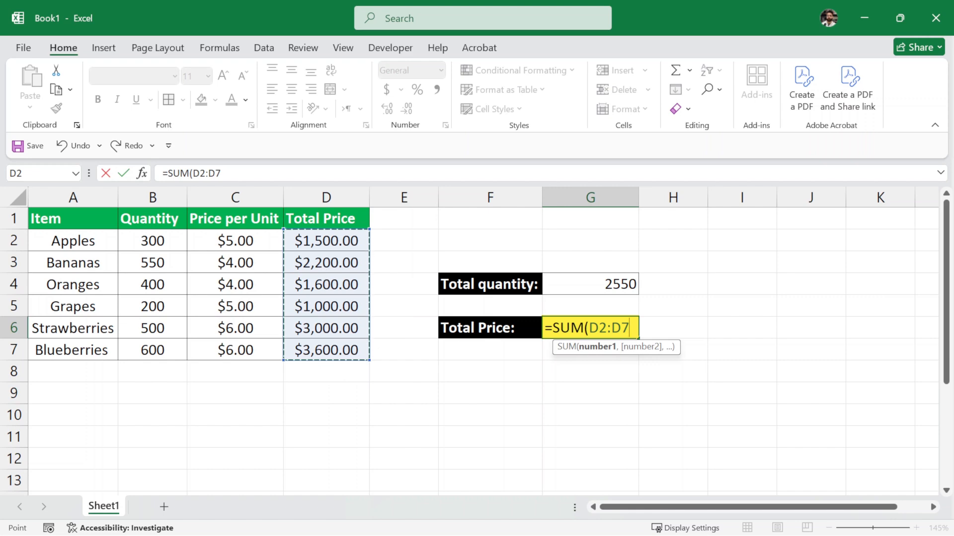
pyautogui.write(')')
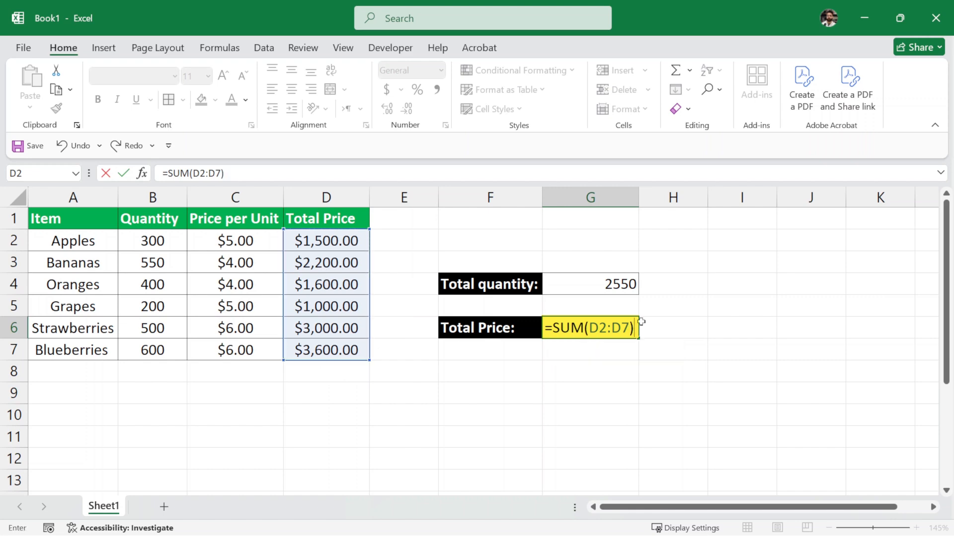
pyautogui.press('Return')
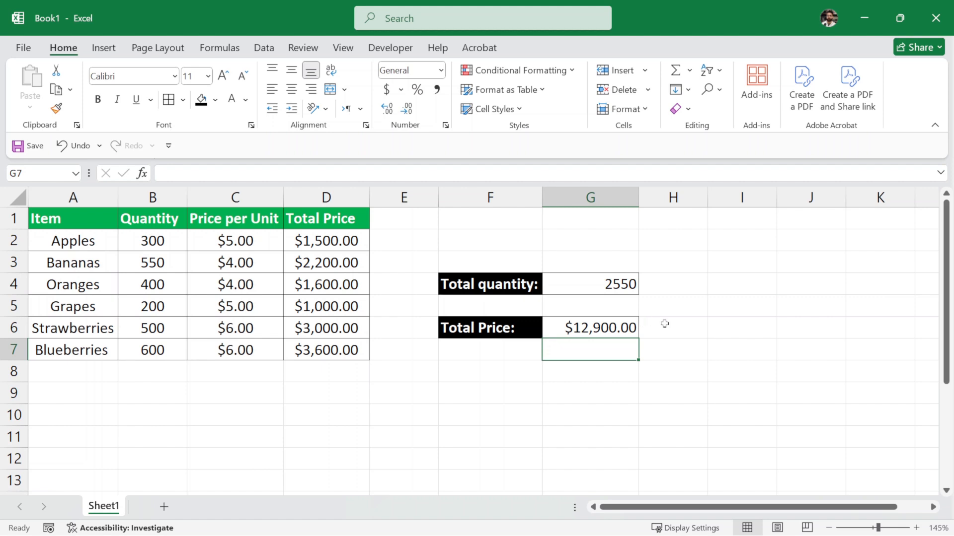
pyautogui.click(666, 323)
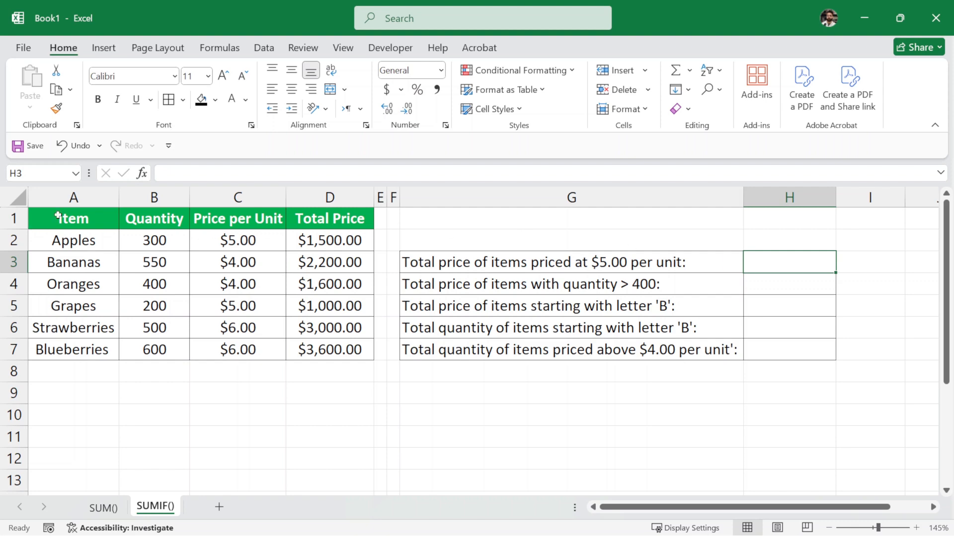
pyautogui.moveTo(58, 217); pyautogui.dragTo(320, 350)
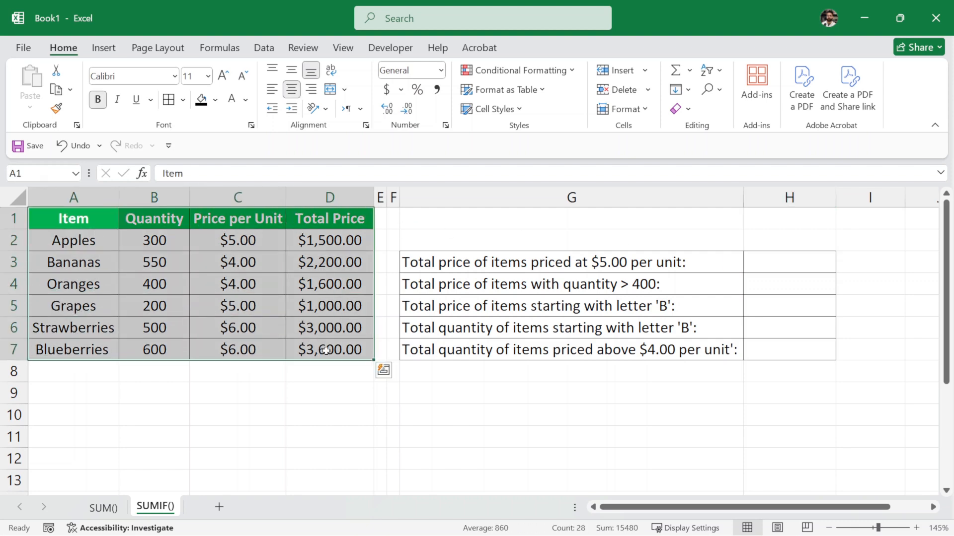
pyautogui.click(508, 243)
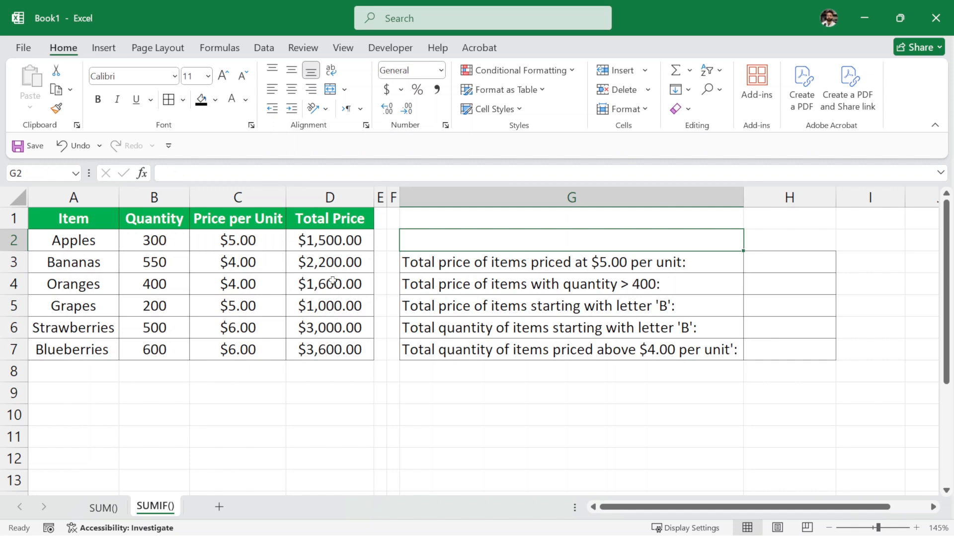
pyautogui.click(523, 269)
pyautogui.moveTo(523, 269); pyautogui.dragTo(766, 356)
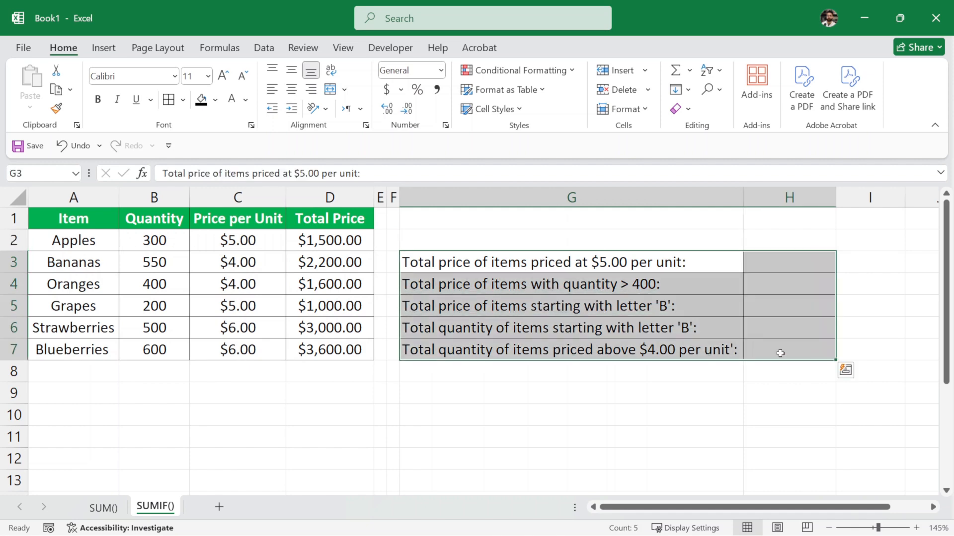
pyautogui.click(764, 262)
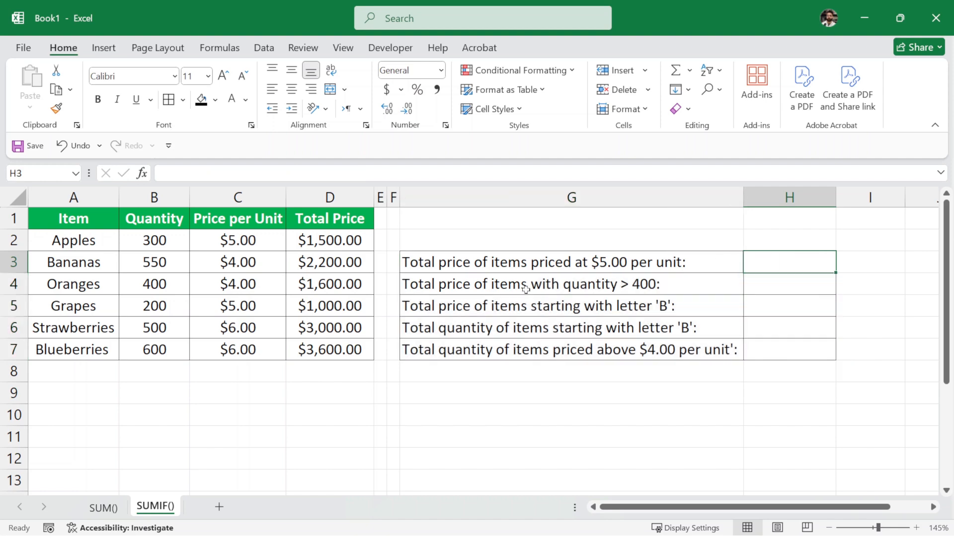
pyautogui.click(450, 264)
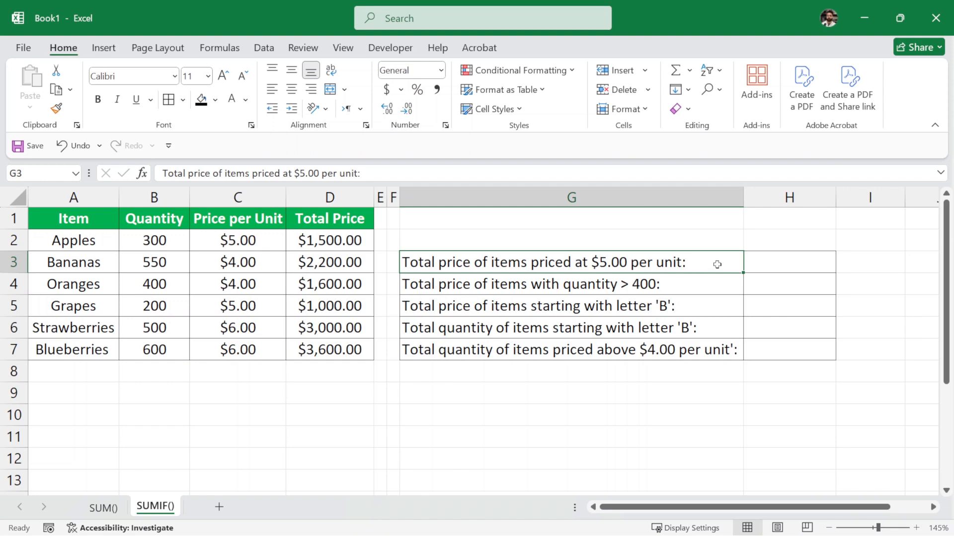
# - Enter =SUMIF(C2:C7,5,D2:D7) in cell H3 to total the price of items costing $5.00 per unit
pyautogui.doubleClick(761, 263)
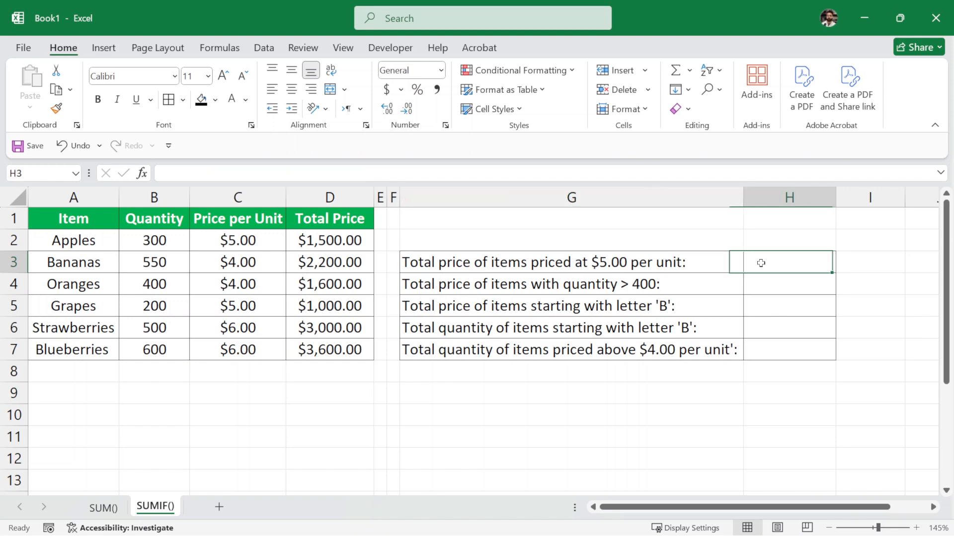
pyautogui.write('=')
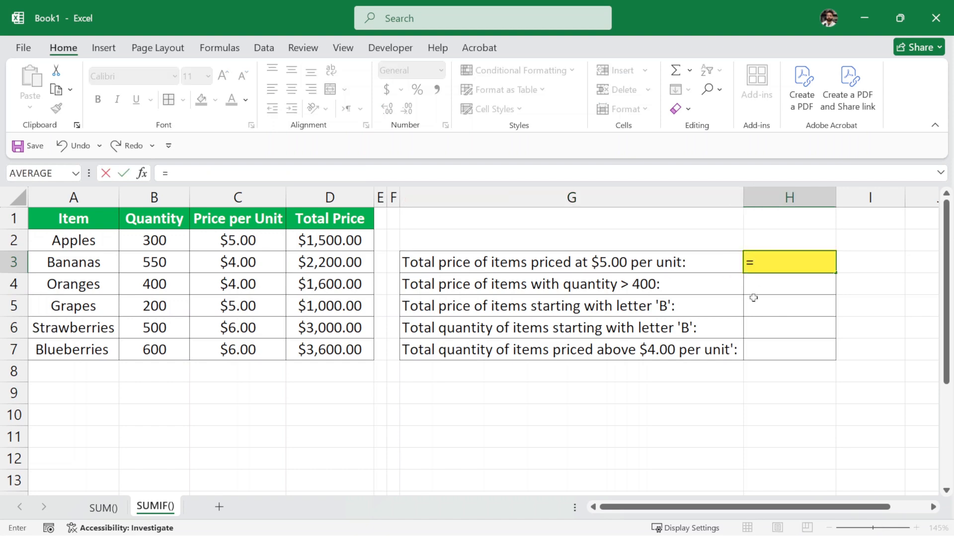
pyautogui.write('SUMI')
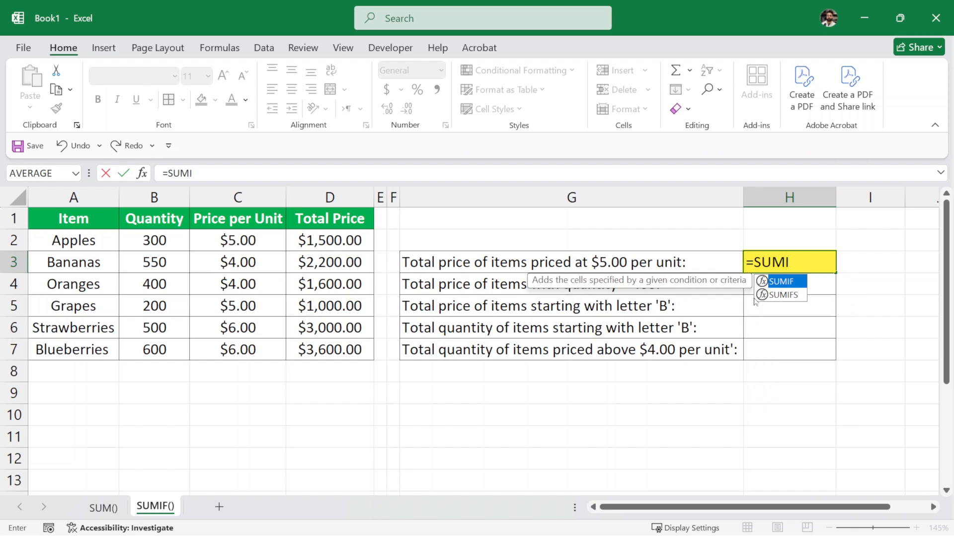
pyautogui.write('F(')
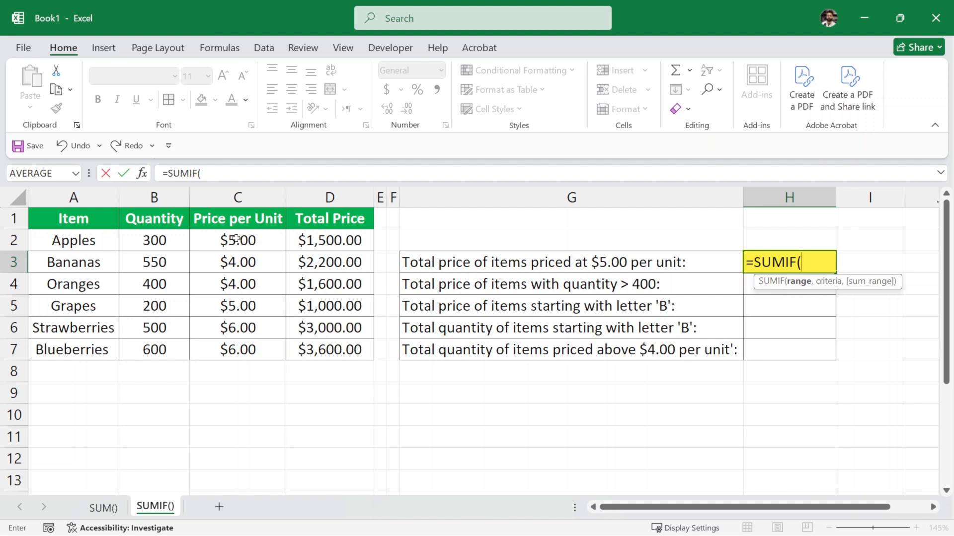
pyautogui.moveTo(269, 233); pyautogui.dragTo(247, 351)
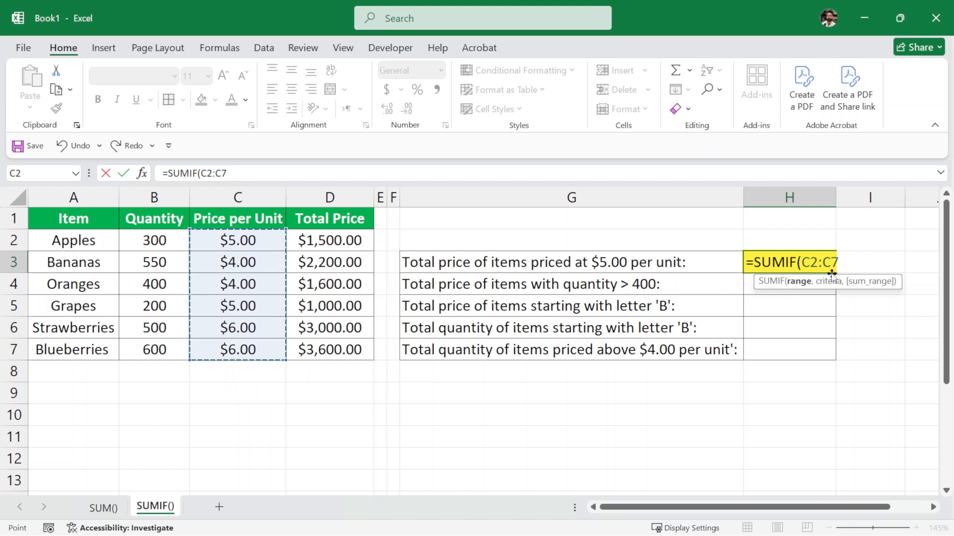
pyautogui.write(',5')
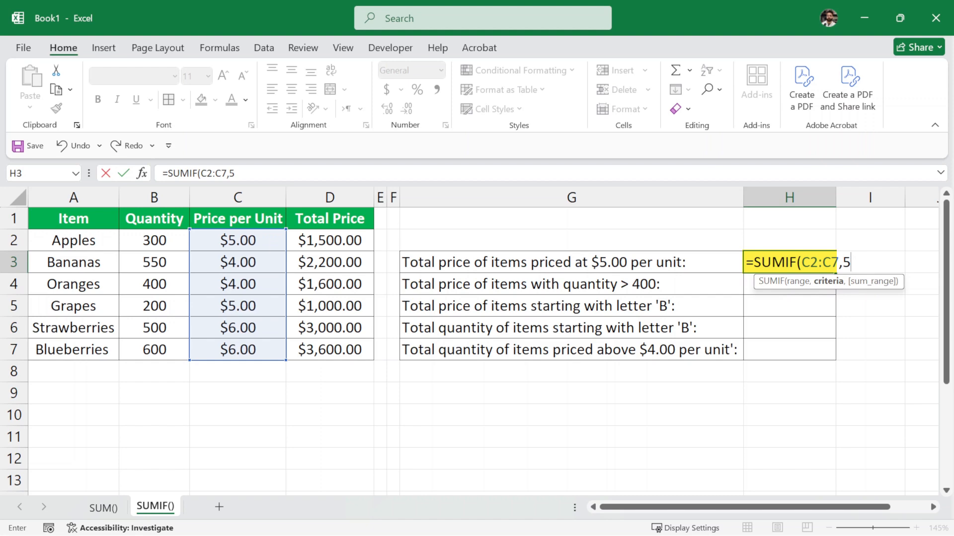
pyautogui.write(',')
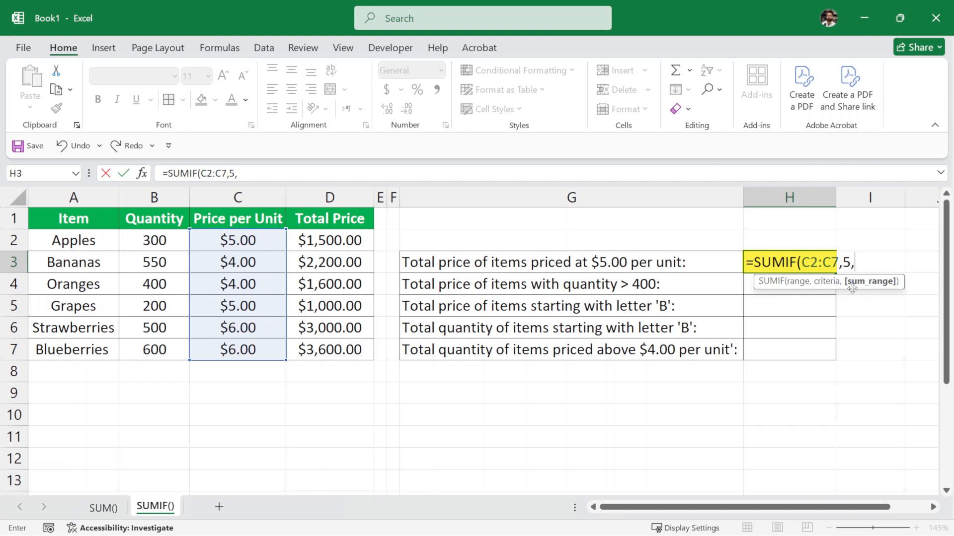
pyautogui.moveTo(322, 241); pyautogui.dragTo(347, 351)
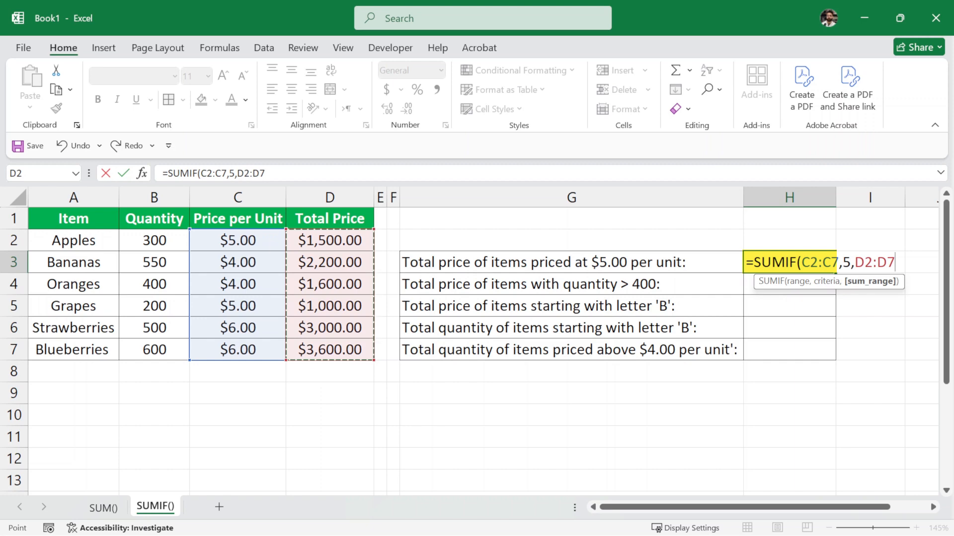
pyautogui.write(')')
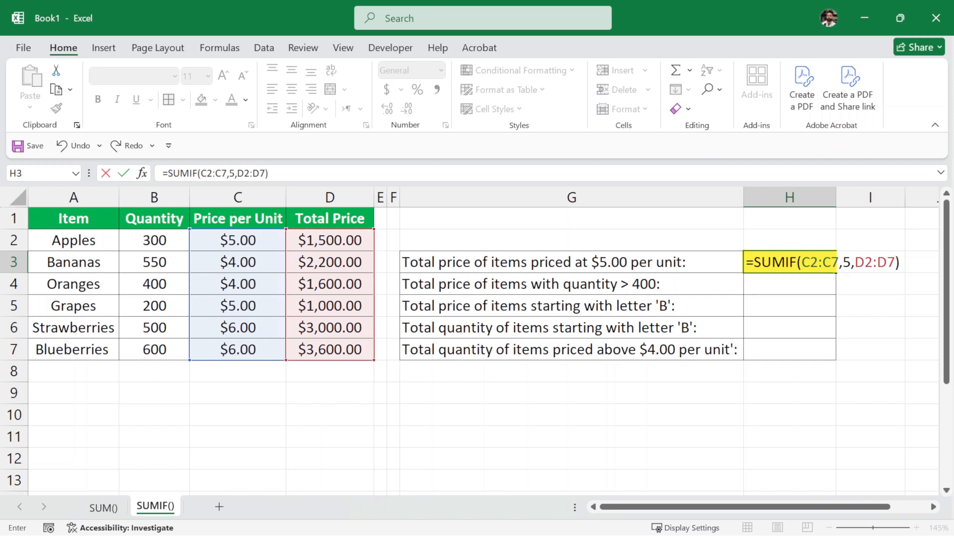
pyautogui.press('Return')
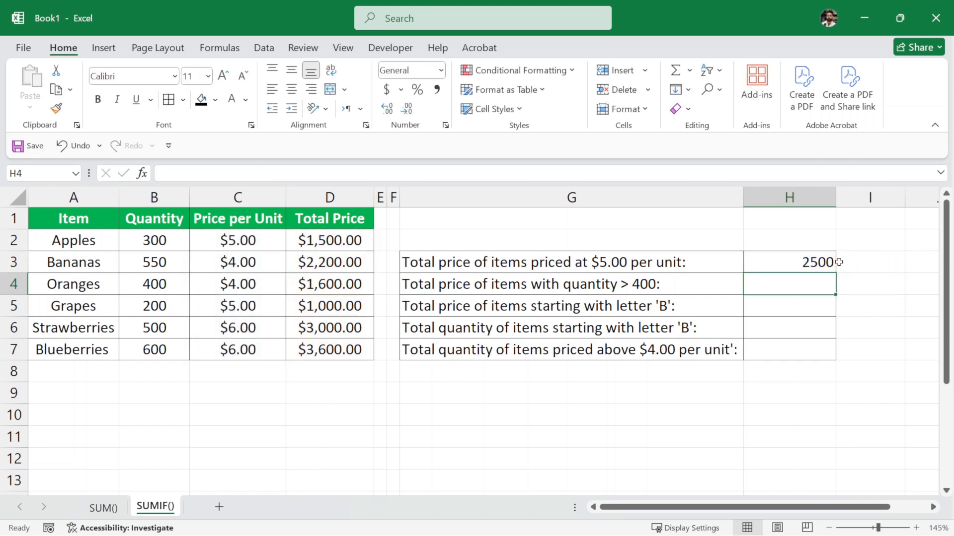
pyautogui.click(779, 263)
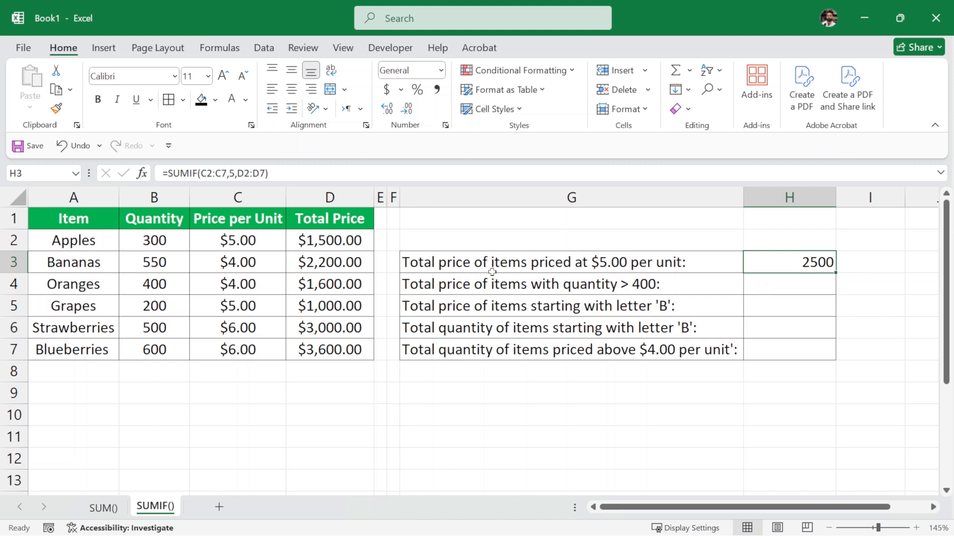
# - Enter =SUMIF(B2:B7,">400",D2:D7) in cell H4 to total the price of items with a quantity above 400
pyautogui.click(702, 284)
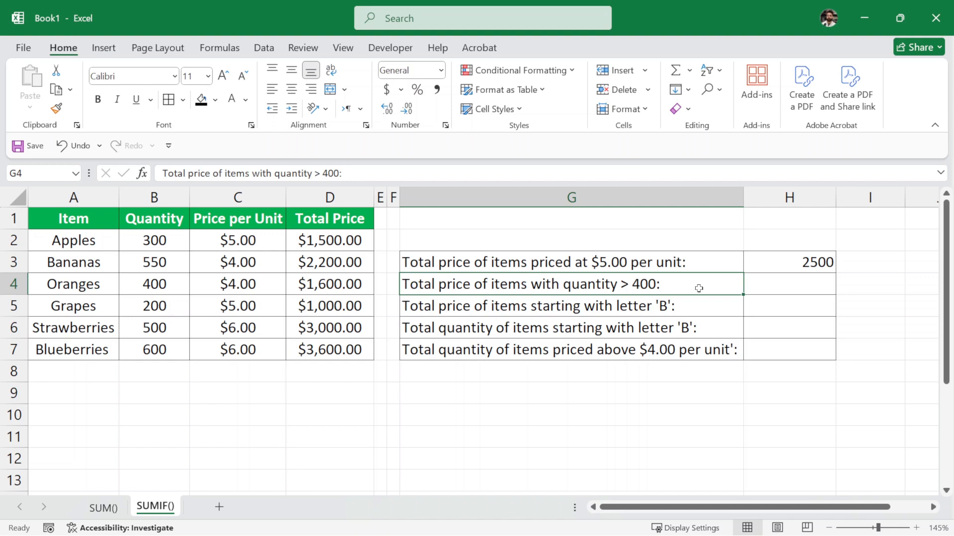
pyautogui.doubleClick(771, 283)
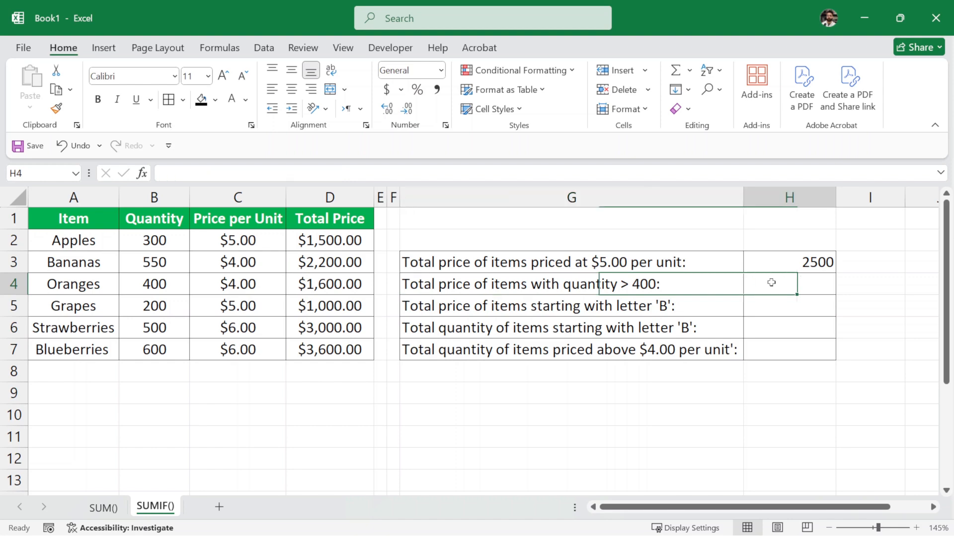
pyautogui.write('=')
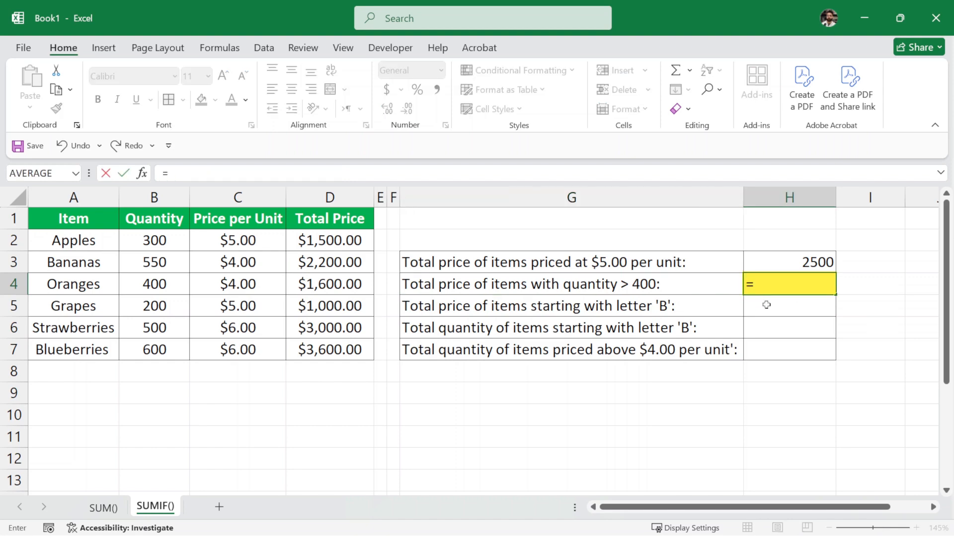
pyautogui.write('SUMIF')
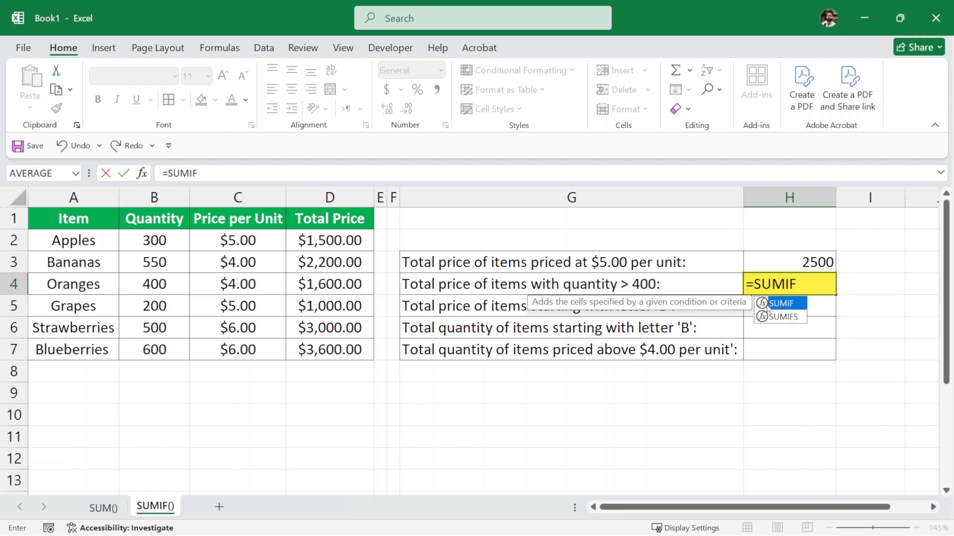
pyautogui.doubleClick(768, 304)
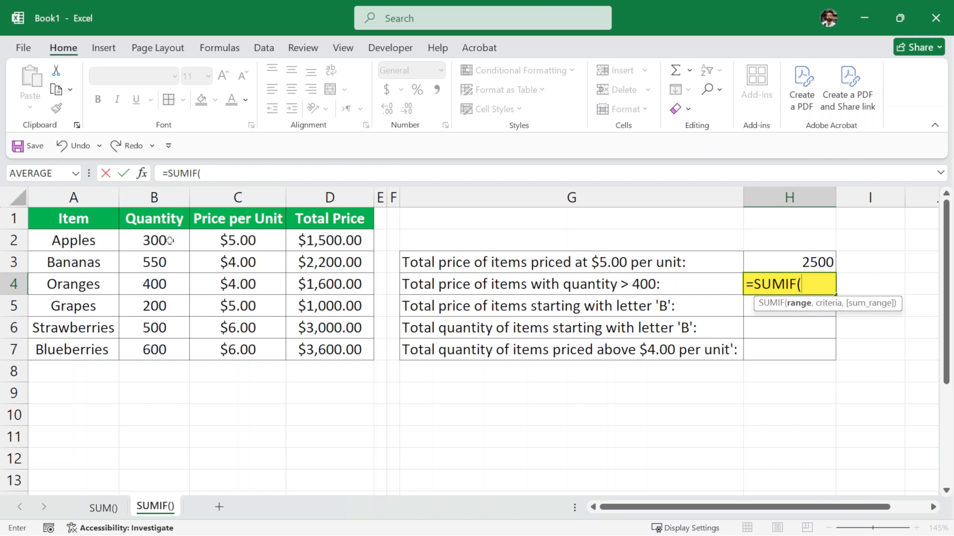
pyautogui.moveTo(172, 240); pyautogui.dragTo(157, 348)
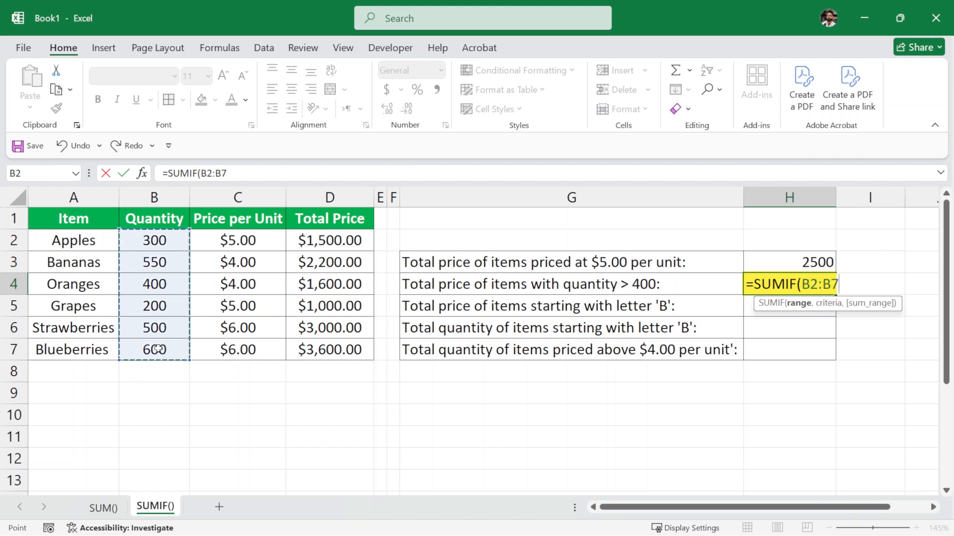
pyautogui.write(',')
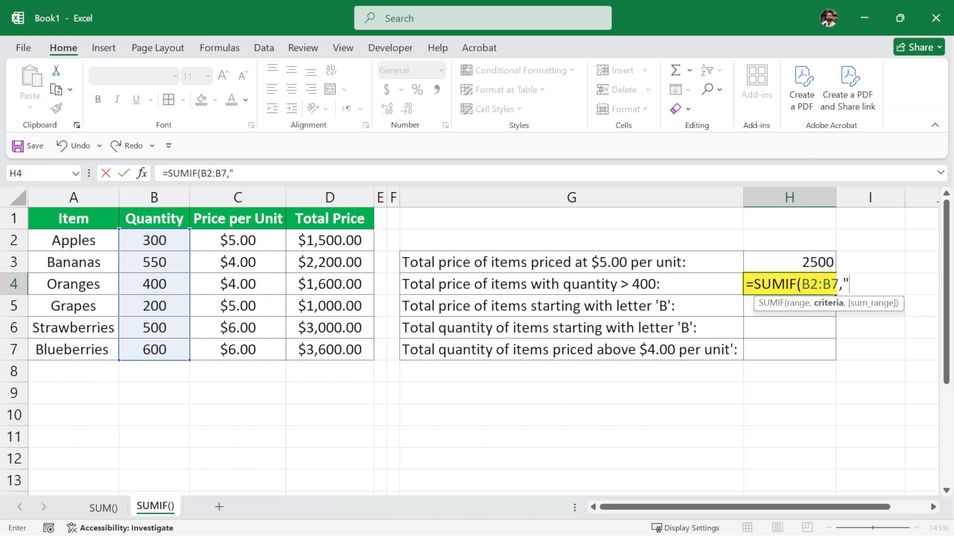
pyautogui.write('400",')
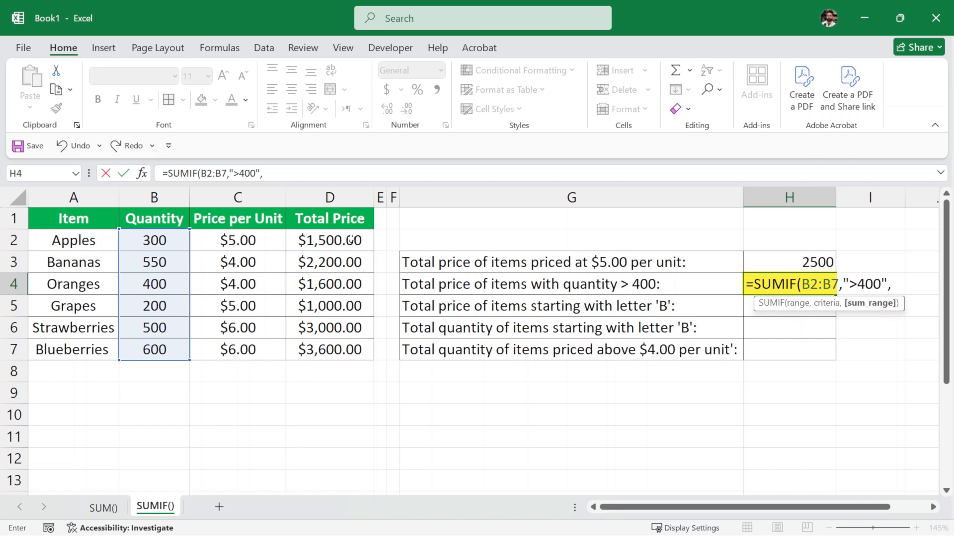
pyautogui.moveTo(350, 239); pyautogui.dragTo(350, 351)
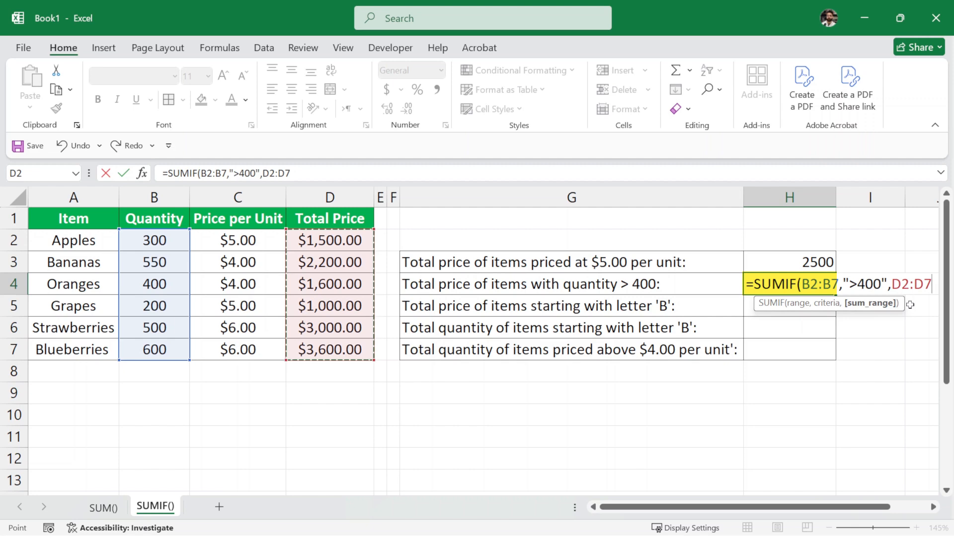
pyautogui.write(')')
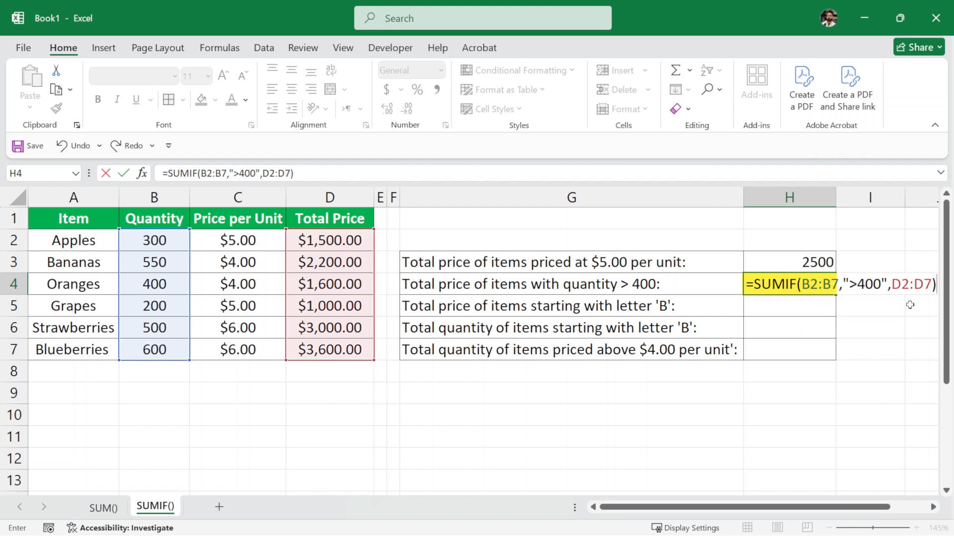
pyautogui.press('Return')
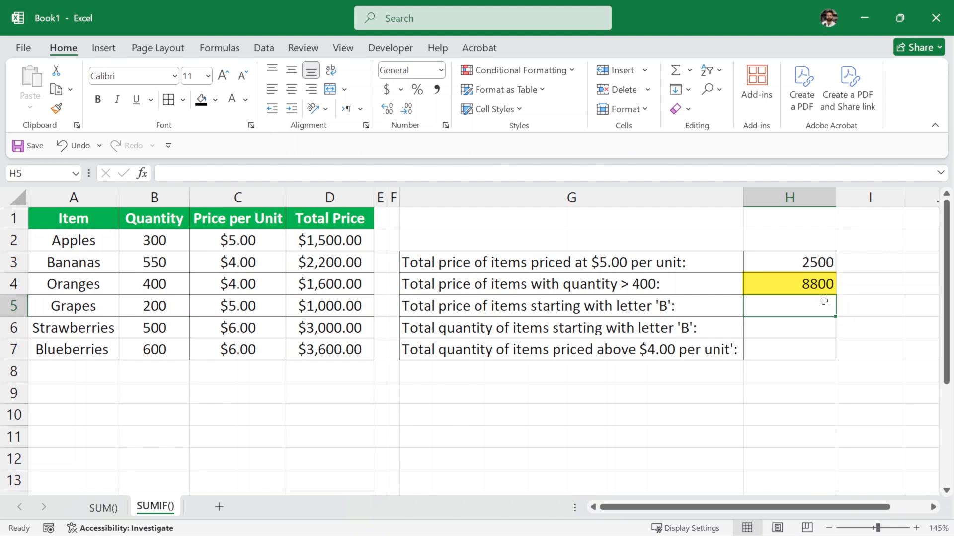
pyautogui.click(809, 286)
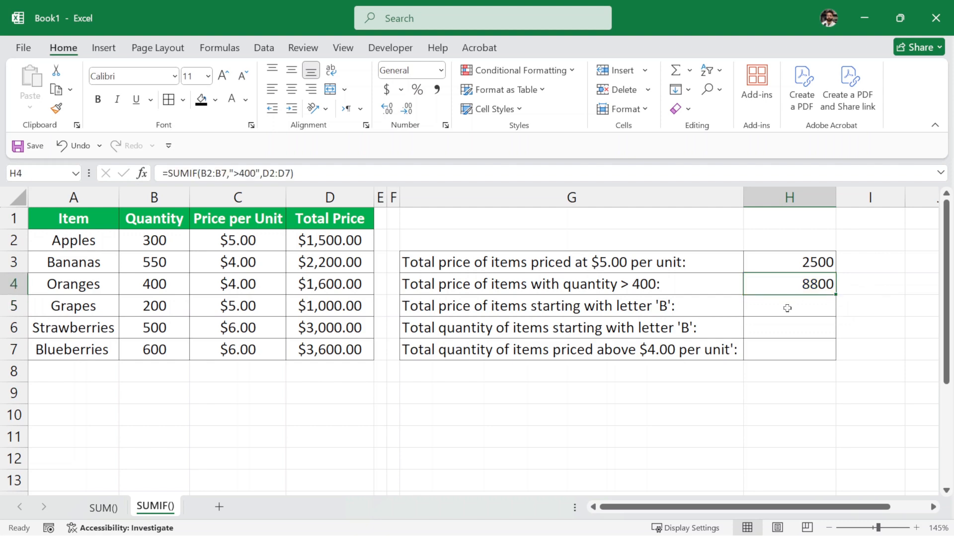
# - Enter =SUMIF(A2:A7,"B*",D2:D7) in cell H5 to total the price of items starting with the letter B
pyautogui.click(708, 310)
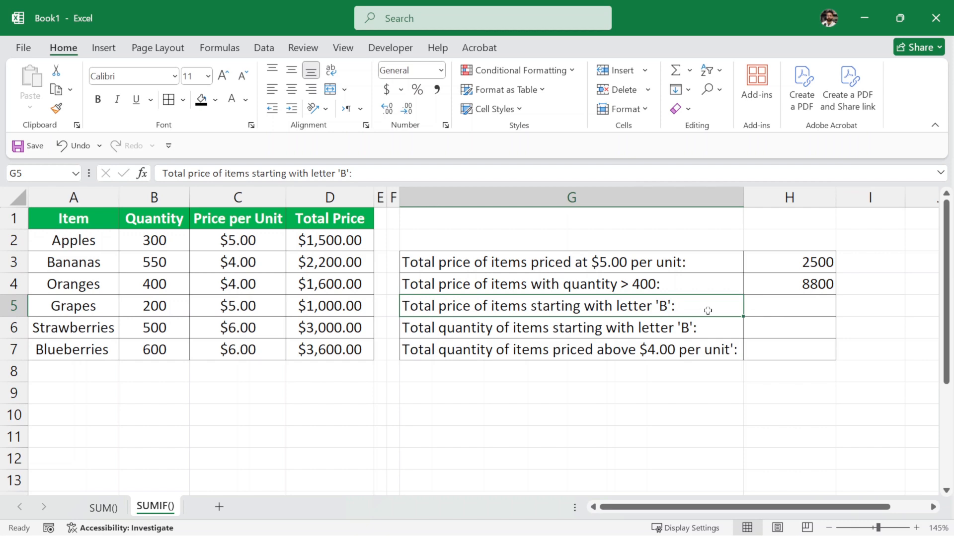
pyautogui.click(104, 263)
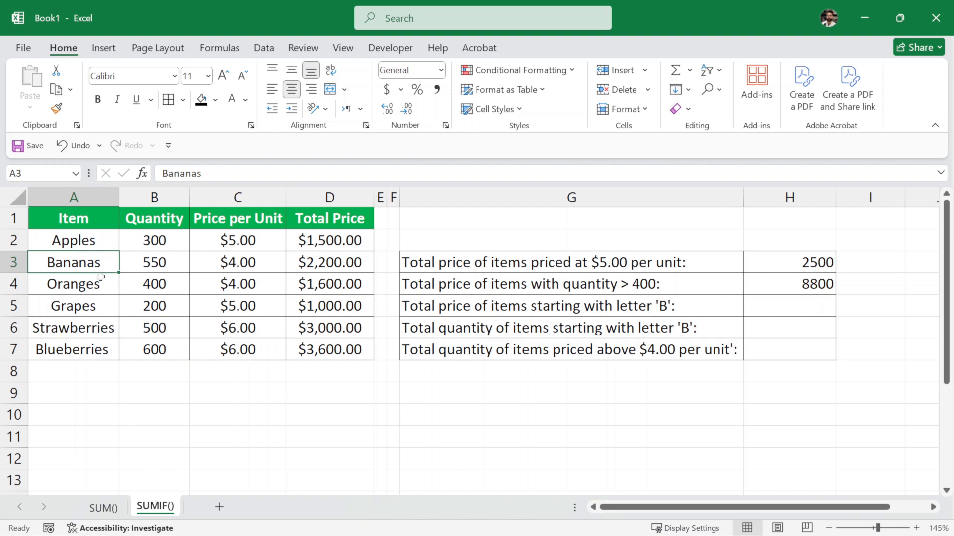
pyautogui.click(97, 354)
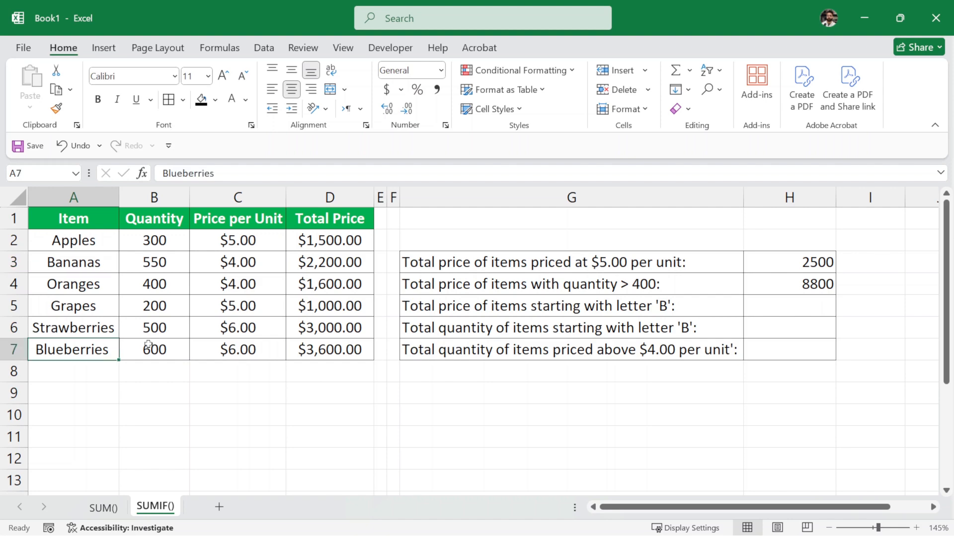
pyautogui.click(686, 311)
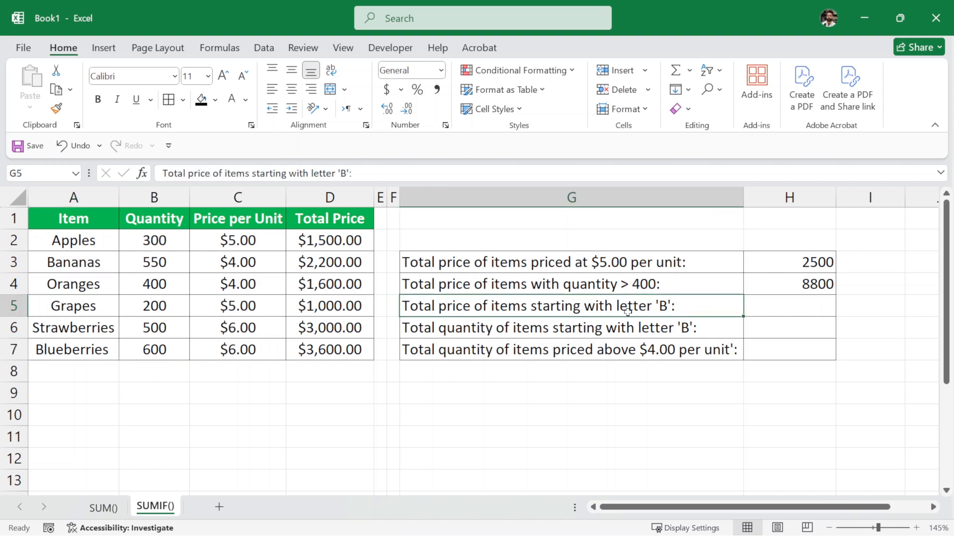
pyautogui.doubleClick(790, 303)
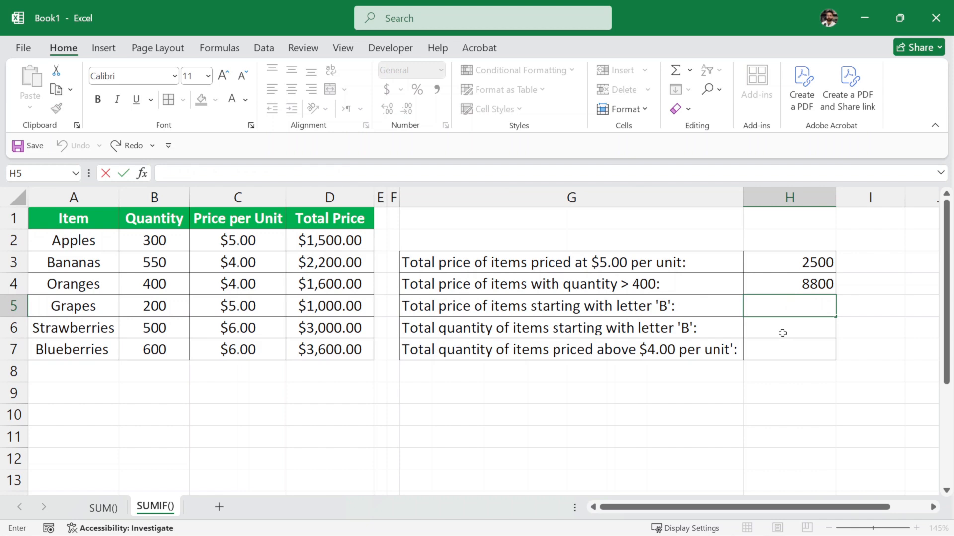
pyautogui.write('=')
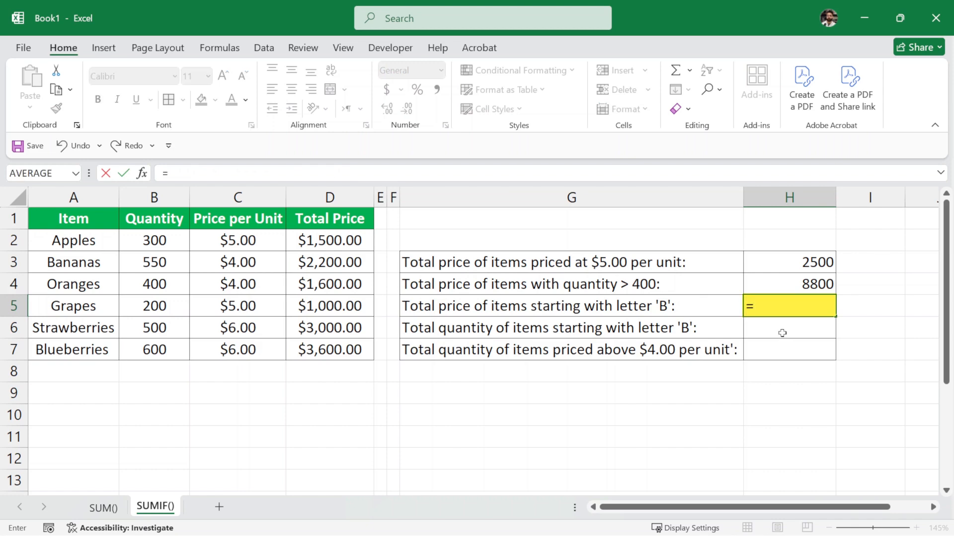
pyautogui.write('SUMIF')
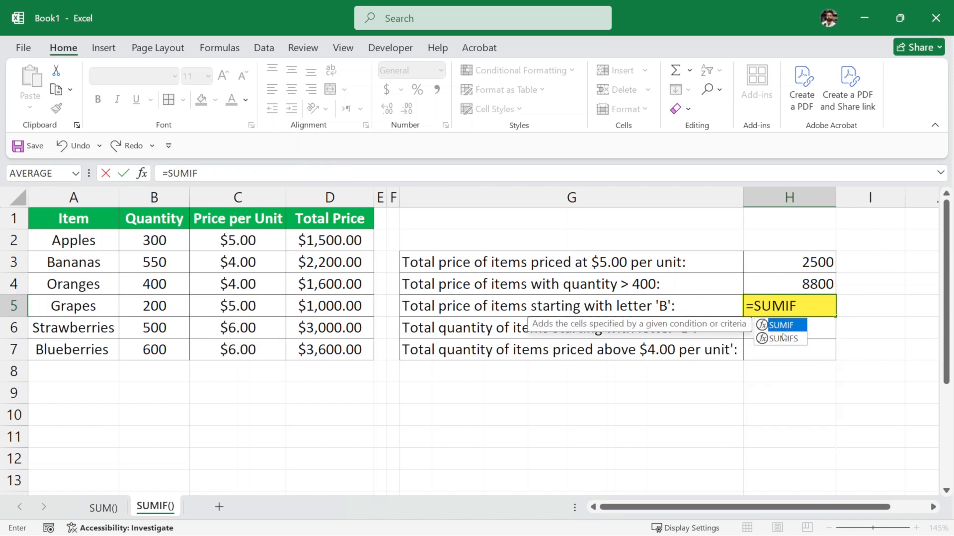
pyautogui.write('(')
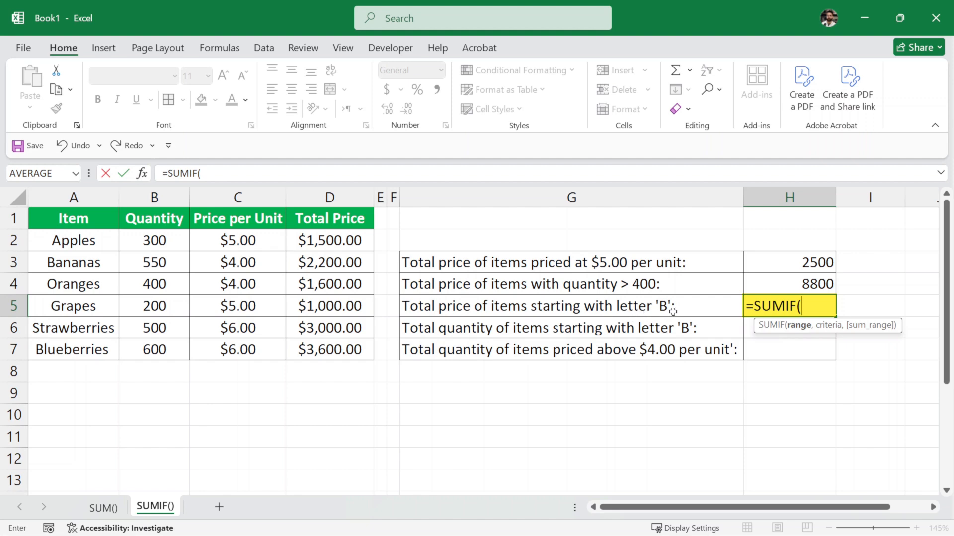
pyautogui.moveTo(92, 241); pyautogui.dragTo(78, 350)
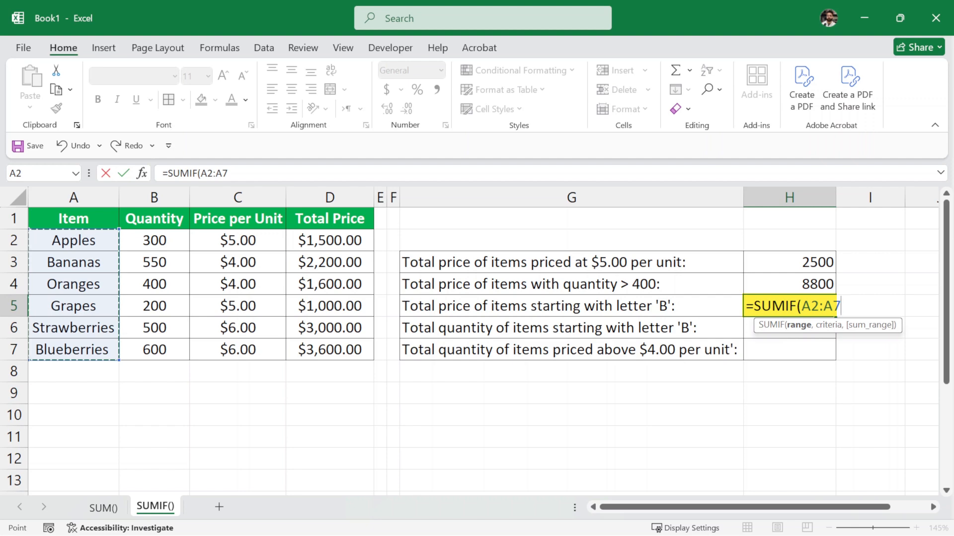
pyautogui.write(',')
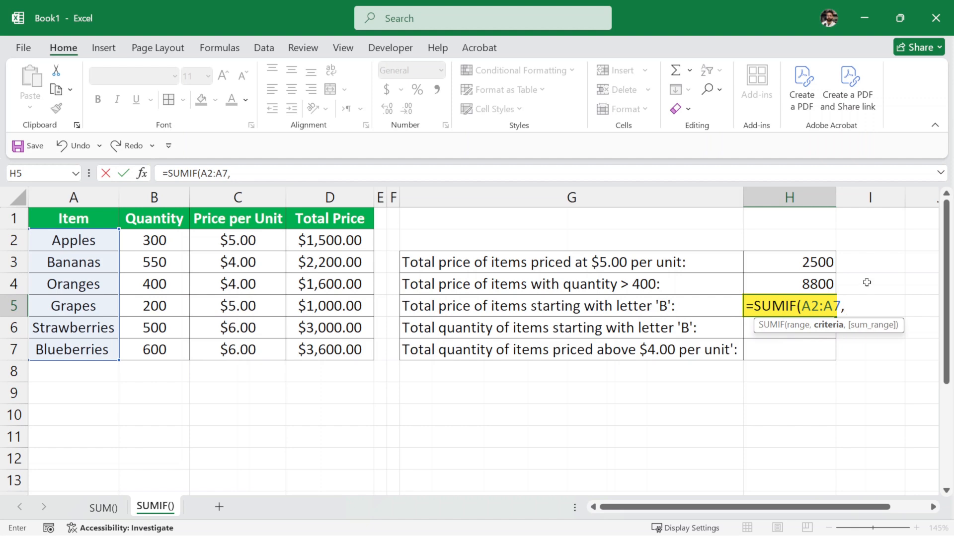
pyautogui.write('"B*",')
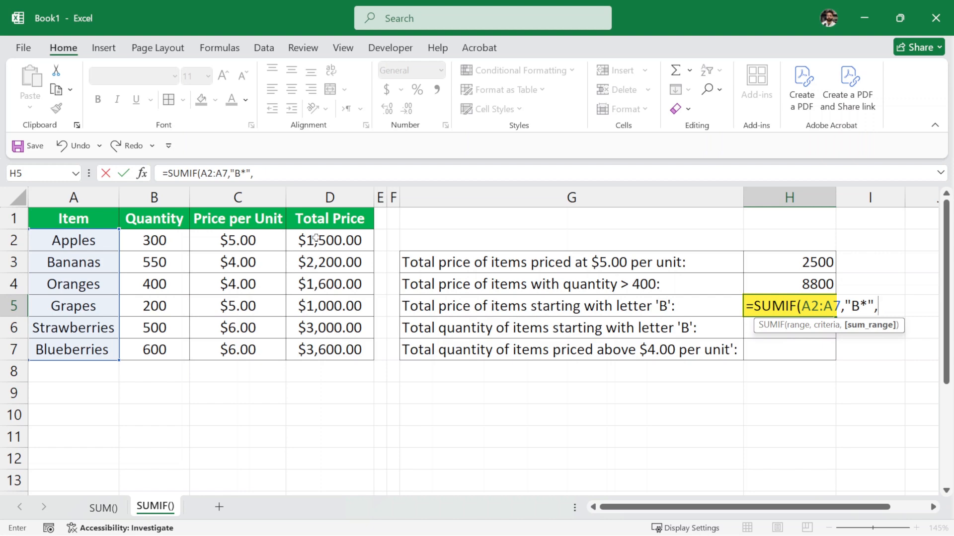
pyautogui.moveTo(316, 239); pyautogui.dragTo(329, 355)
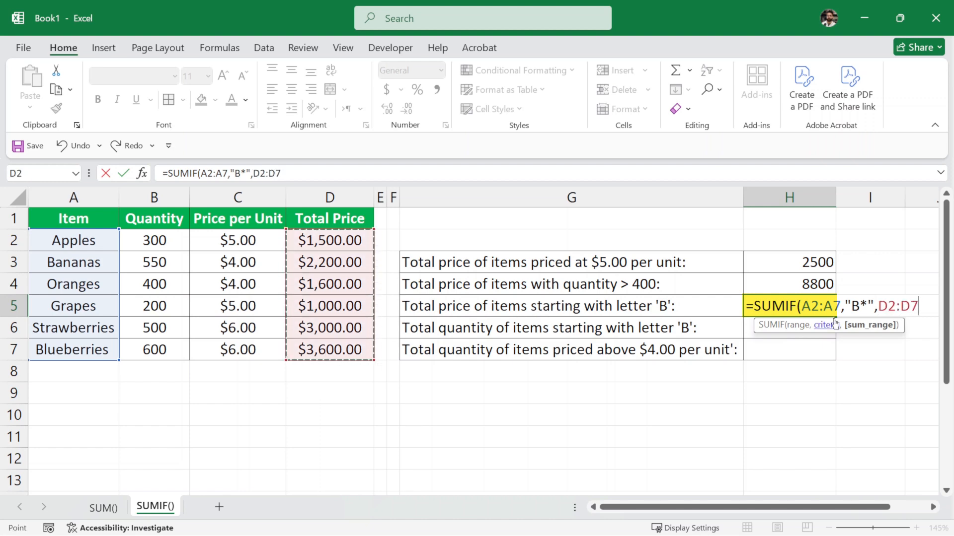
pyautogui.write(')')
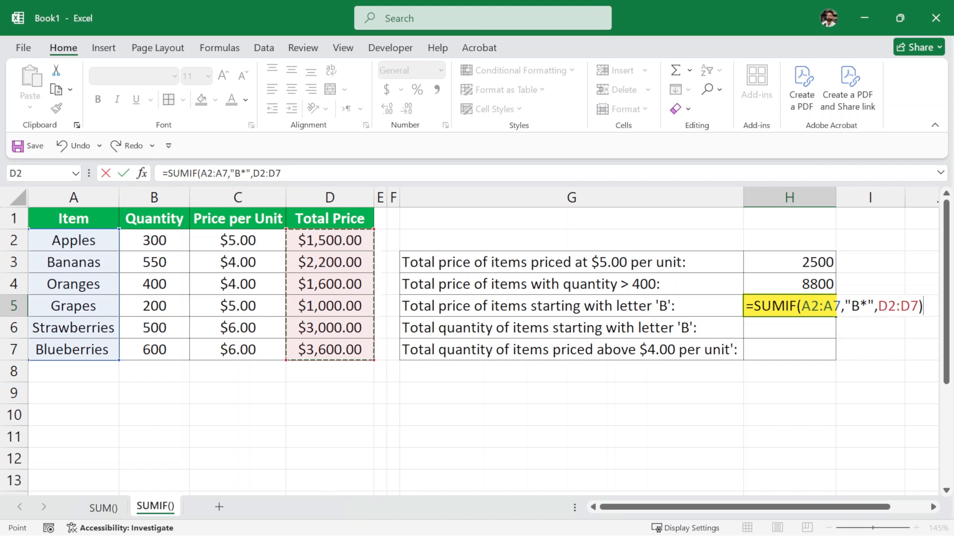
pyautogui.press('Return')
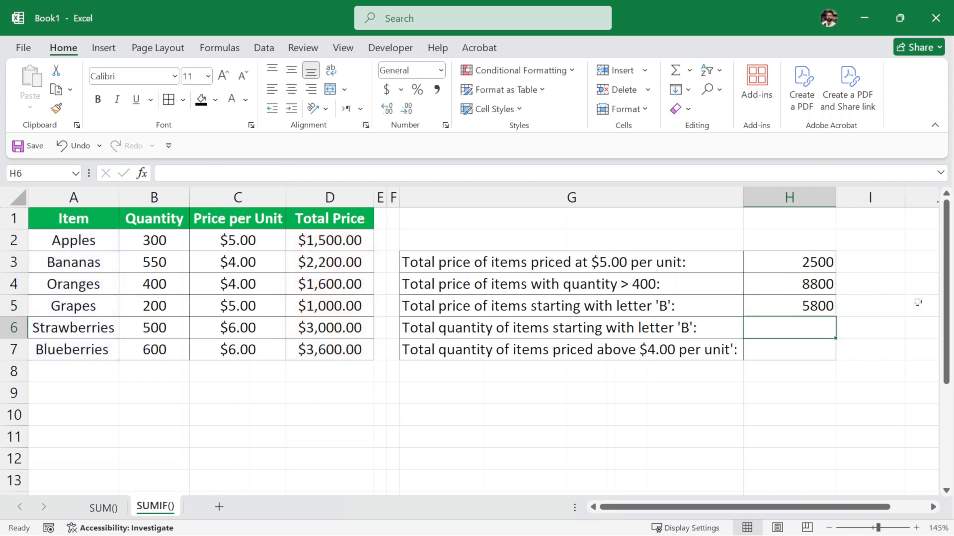
pyautogui.click(867, 301)
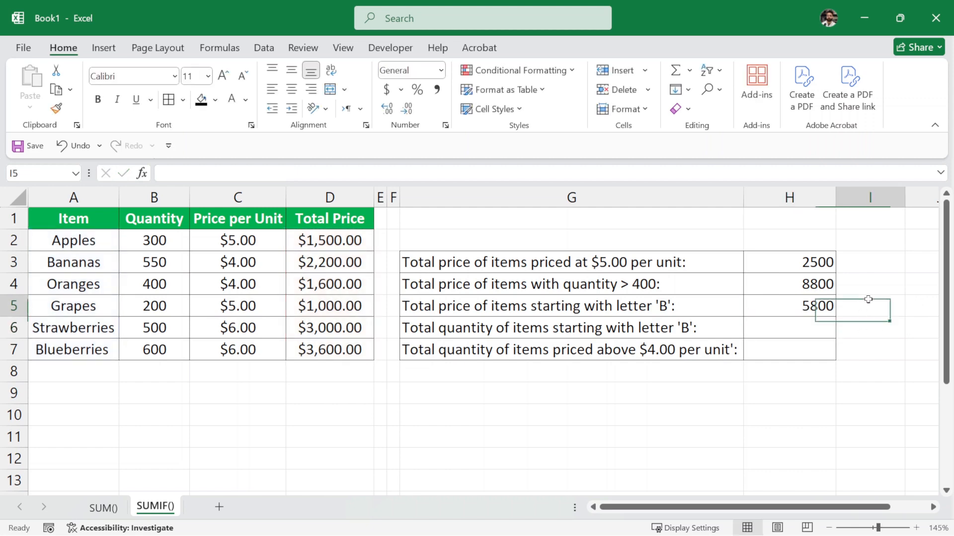
pyautogui.click(783, 308)
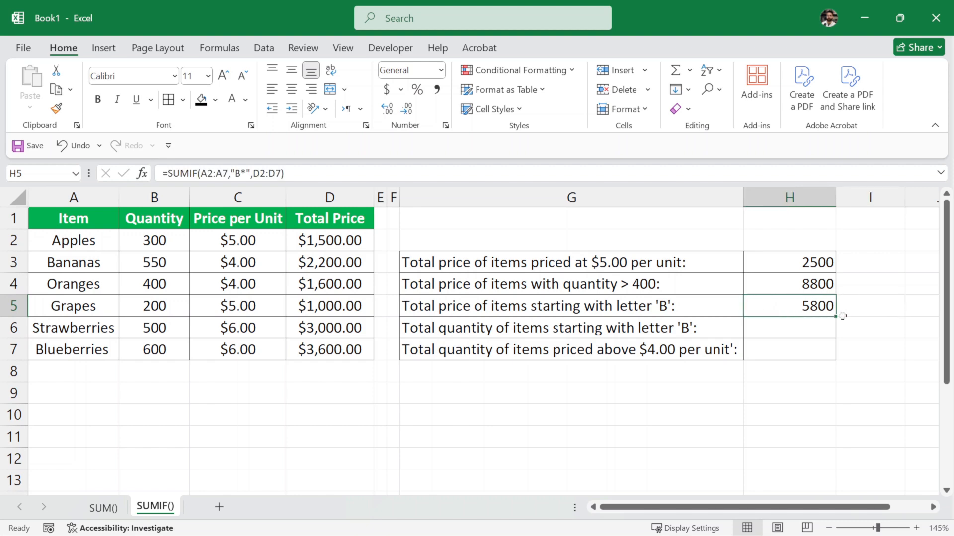
# - Enter =SUMIF(A2:A7,"B*",B2:B7) in cell H6 to total the quantity of items starting with the letter B
pyautogui.click(809, 326)
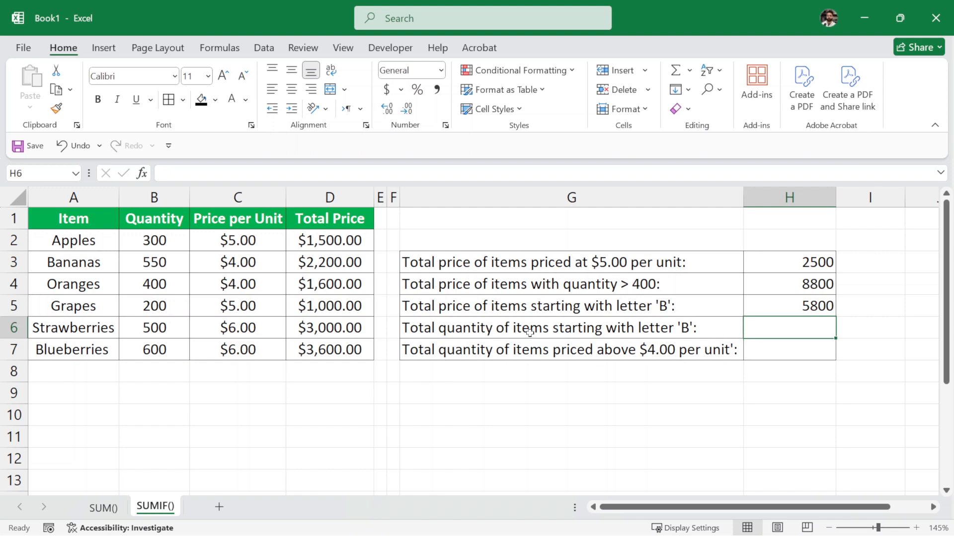
pyautogui.doubleClick(769, 328)
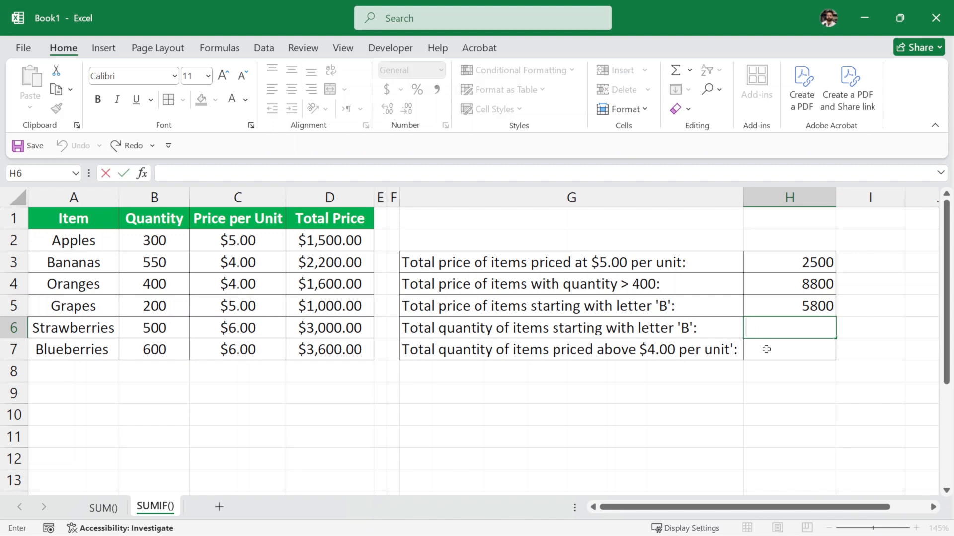
pyautogui.write('=SUMIF')
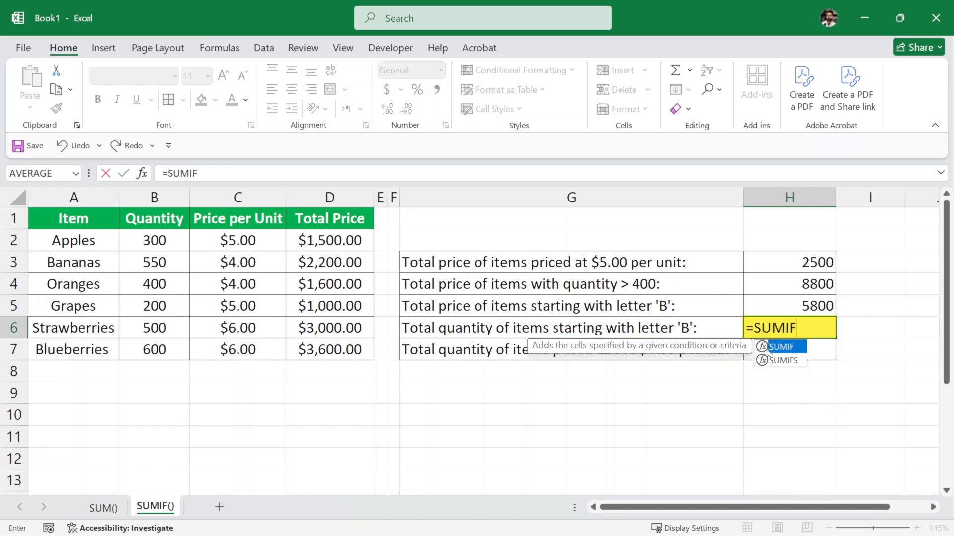
pyautogui.doubleClick(767, 351)
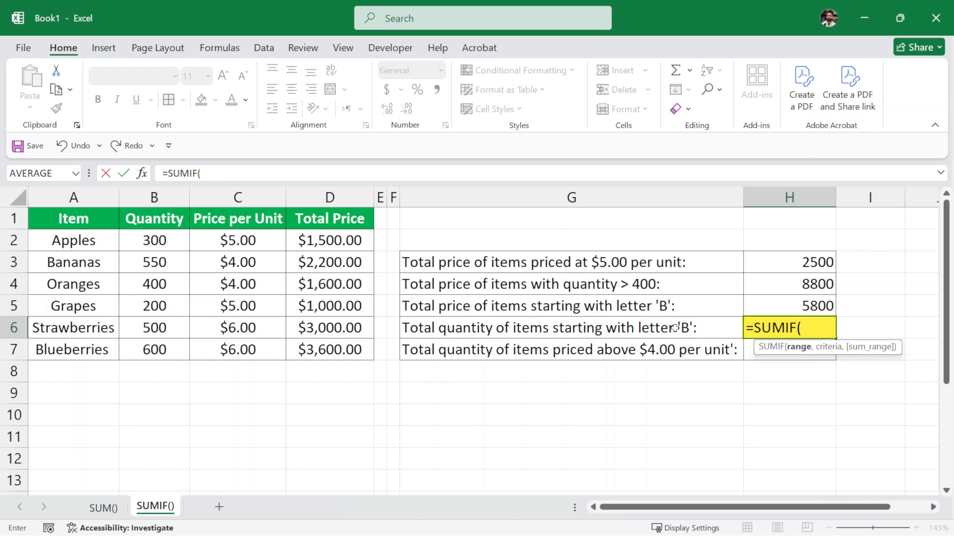
pyautogui.click(62, 239)
pyautogui.moveTo(62, 239); pyautogui.dragTo(97, 351)
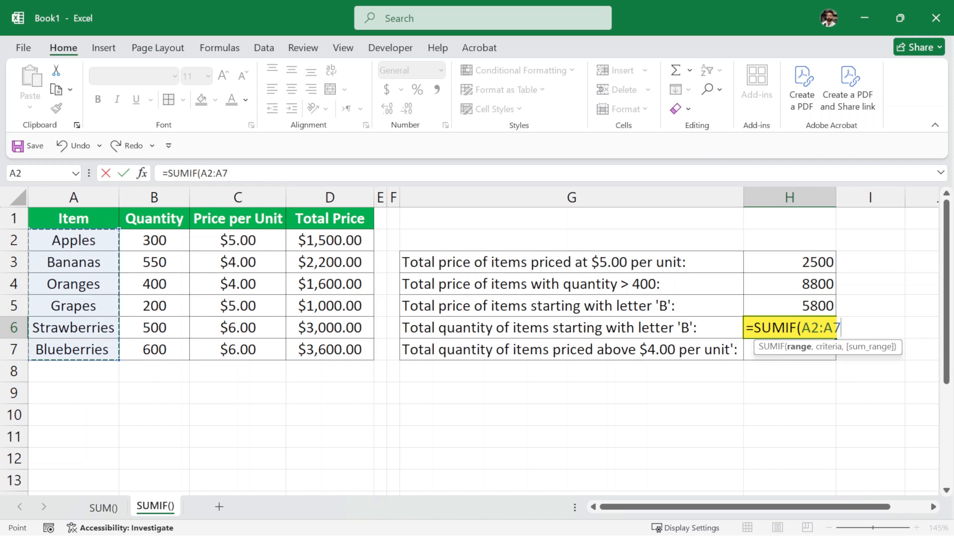
pyautogui.write(',')
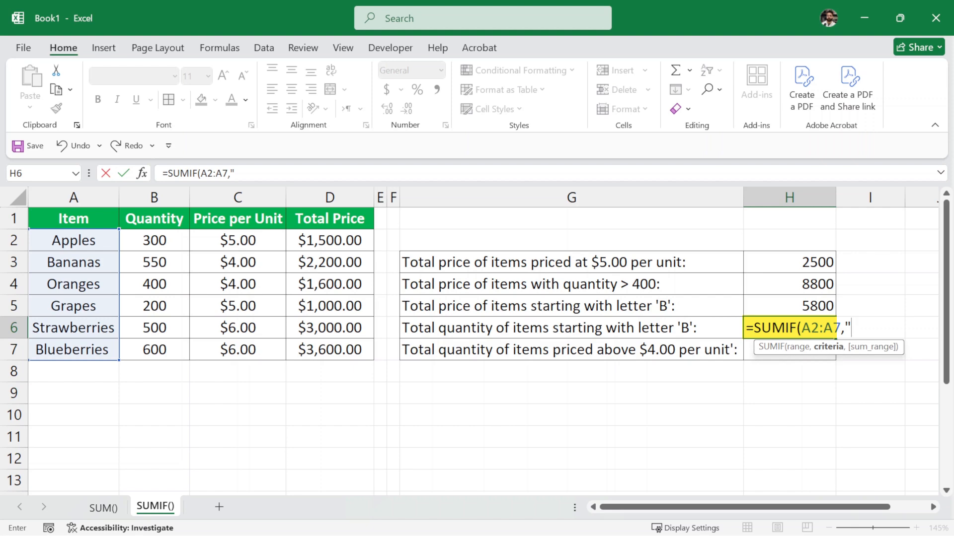
pyautogui.write('B*",')
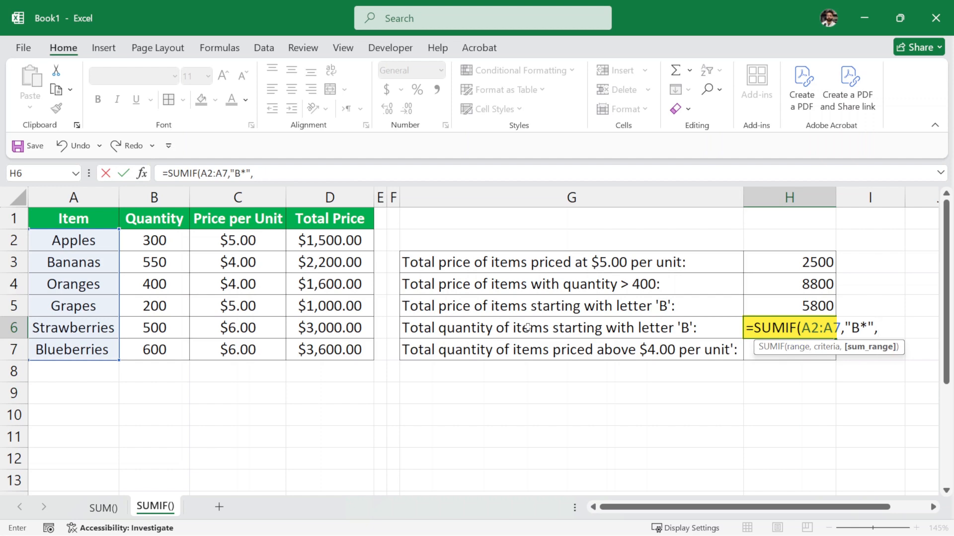
pyautogui.click(159, 237)
pyautogui.moveTo(159, 238); pyautogui.dragTo(172, 347)
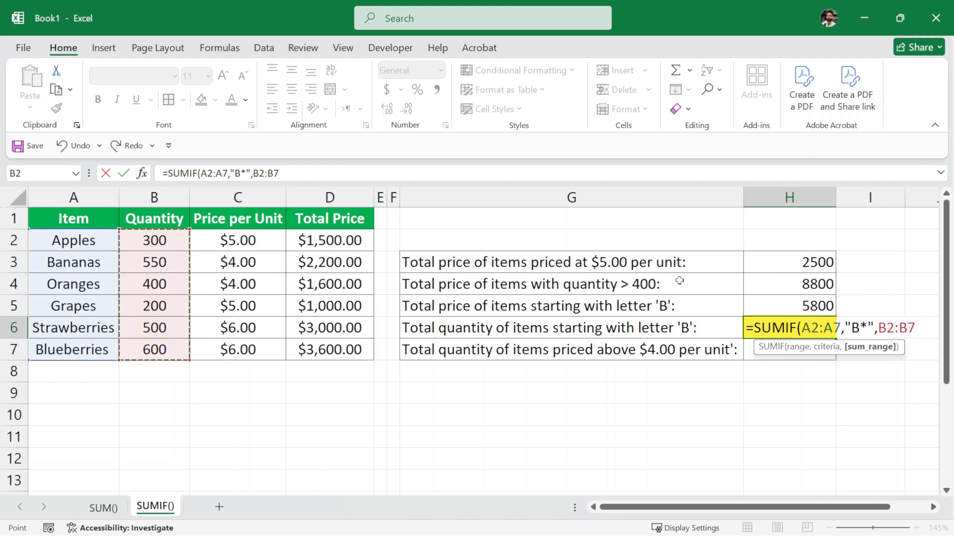
pyautogui.write(')')
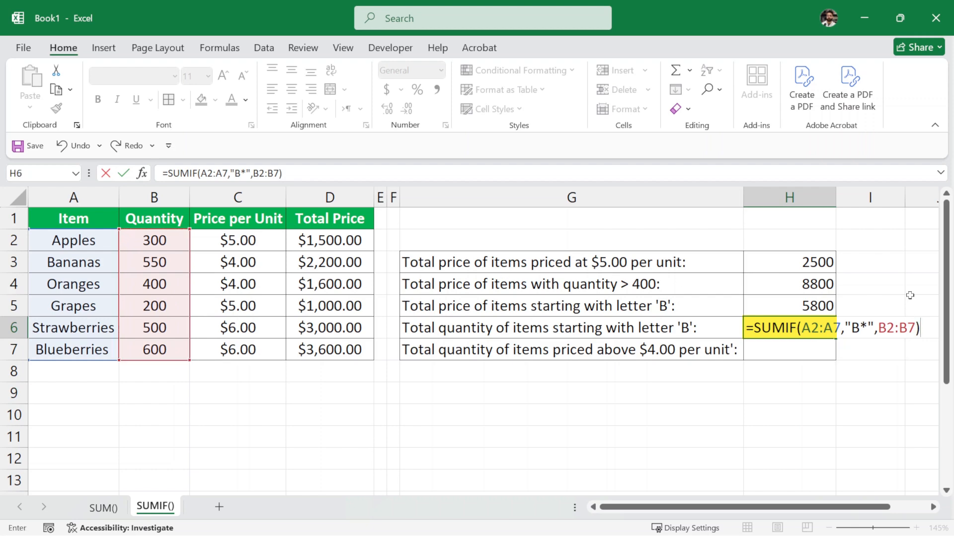
pyautogui.press('Return')
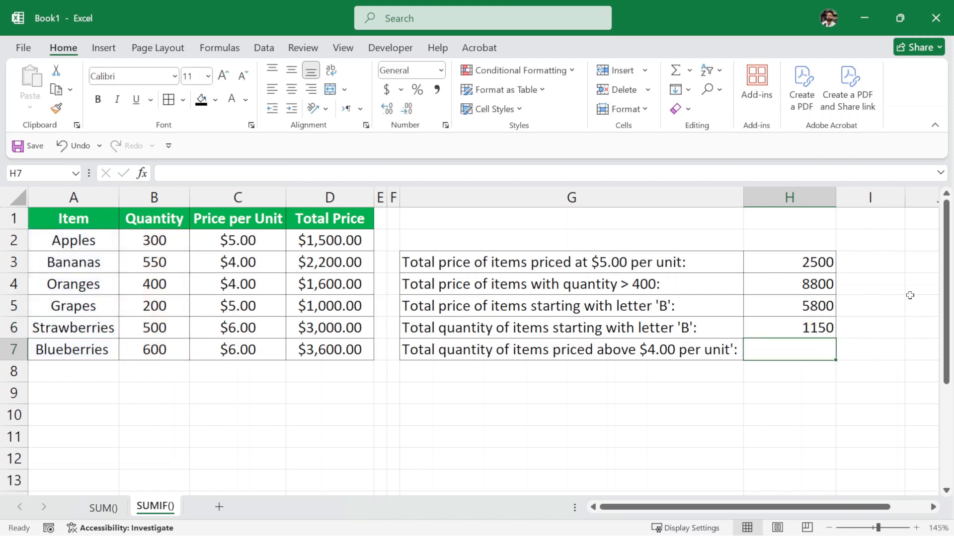
pyautogui.click(781, 331)
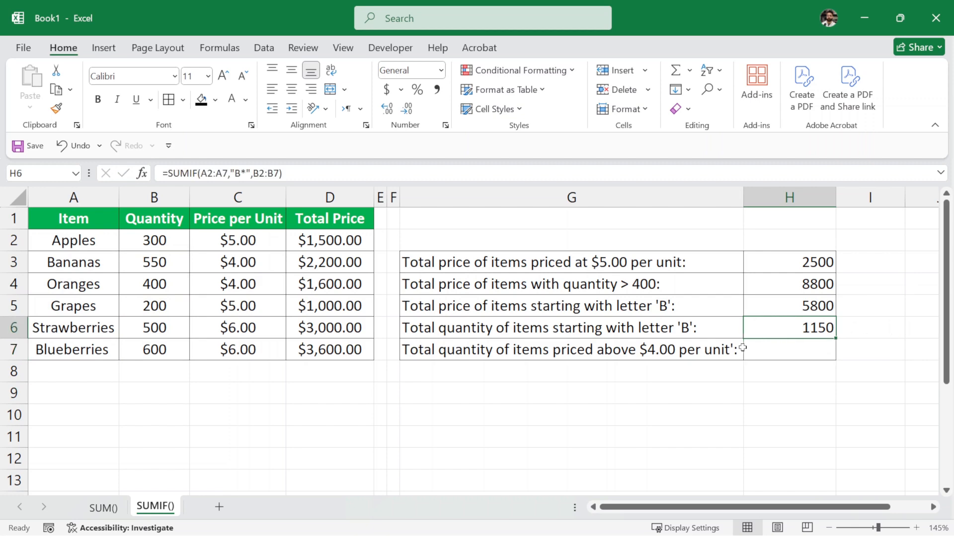
# - Enter =SUMIF(C2:C7,">4",B2:B7) in cell H7 to total the quantity of items priced above $4.00 per unit
pyautogui.click(774, 350)
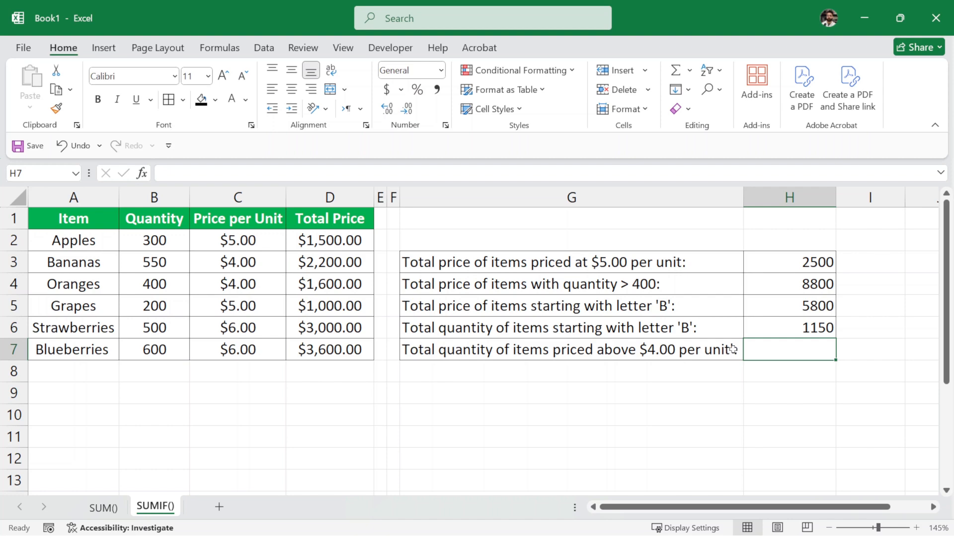
pyautogui.doubleClick(770, 349)
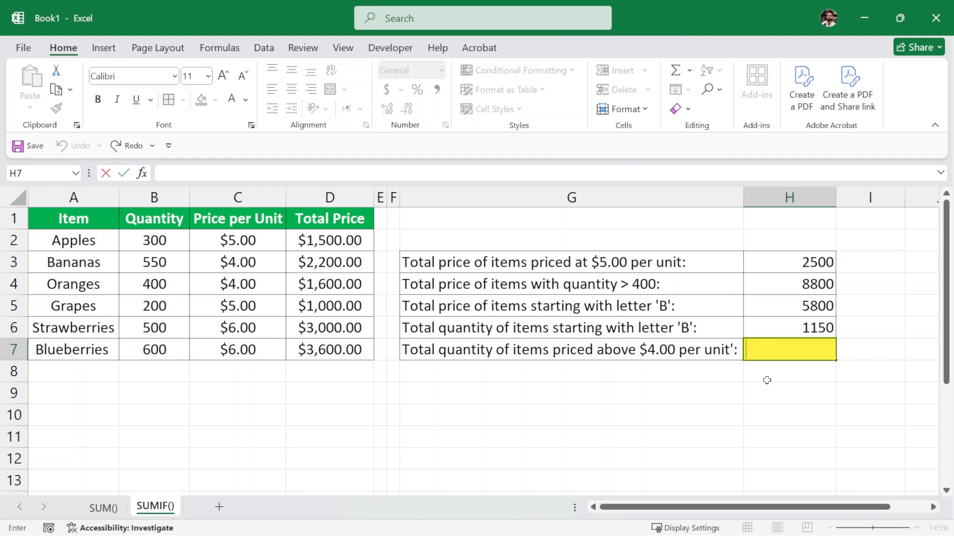
pyautogui.write('=SUM')
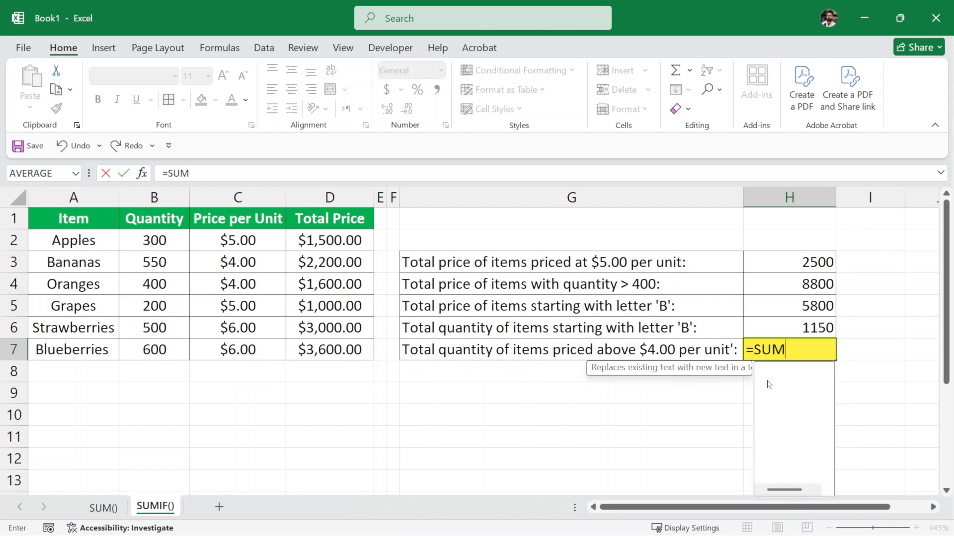
pyautogui.write('IF(')
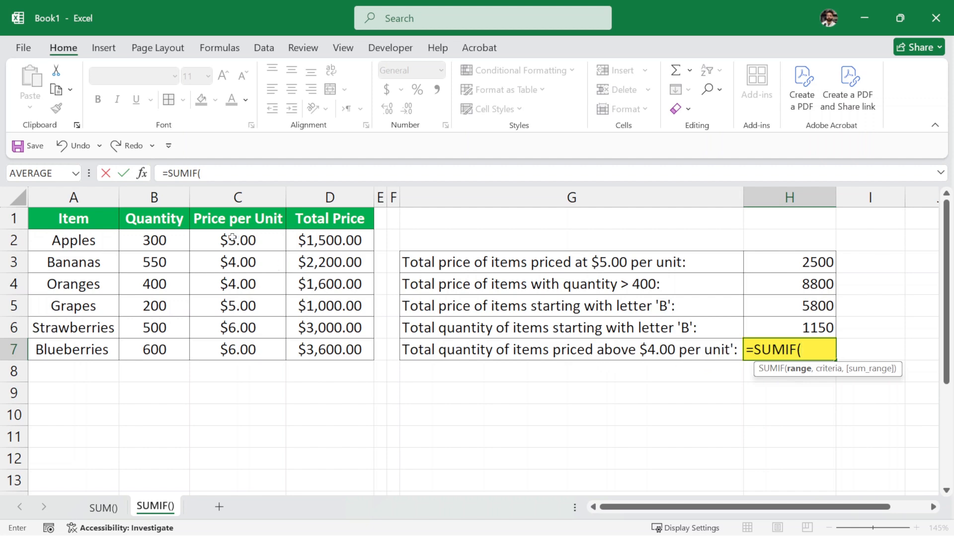
pyautogui.moveTo(212, 234); pyautogui.dragTo(260, 351)
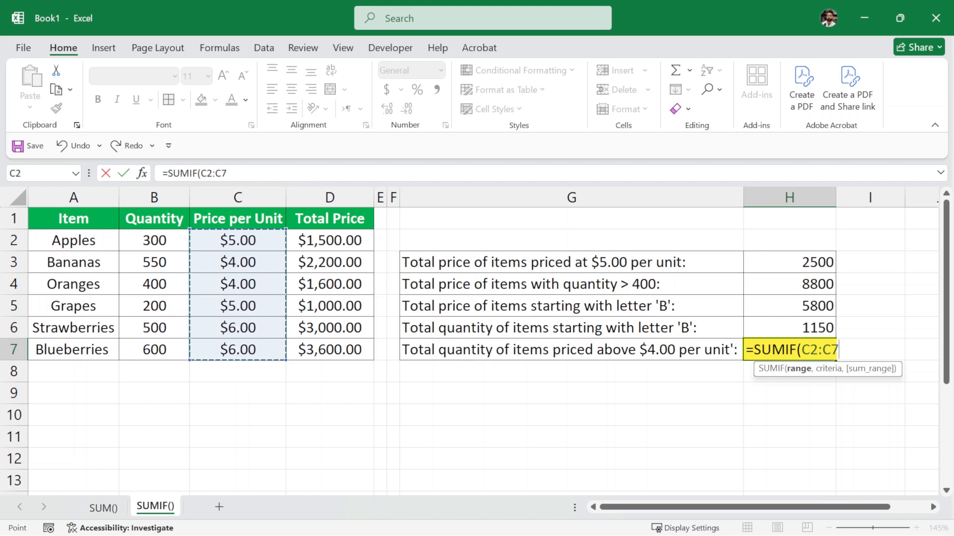
pyautogui.write(',">')
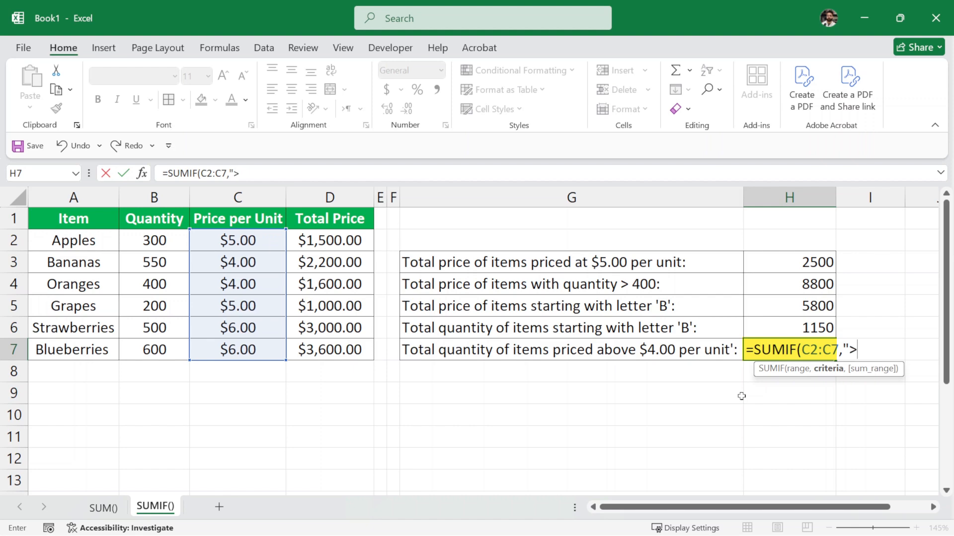
pyautogui.write('4",')
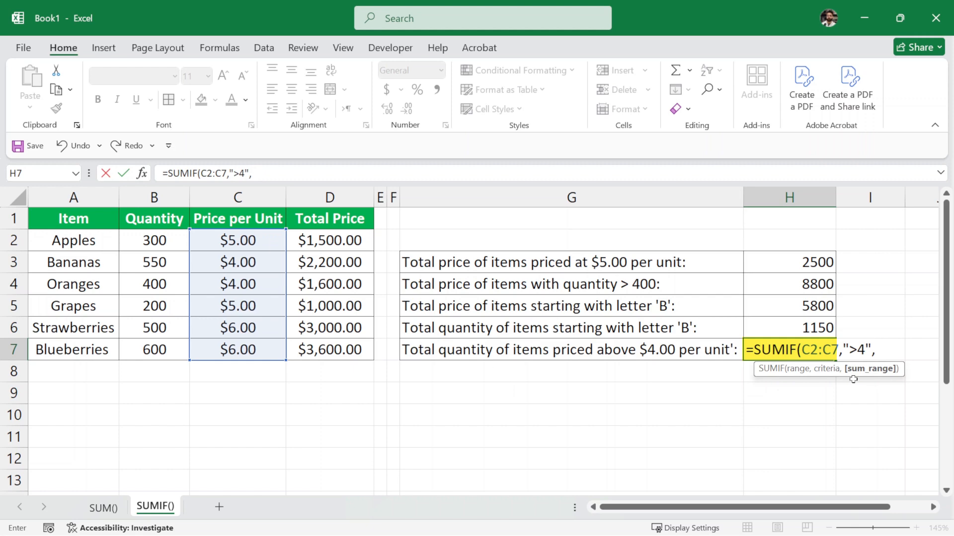
pyautogui.click(144, 237)
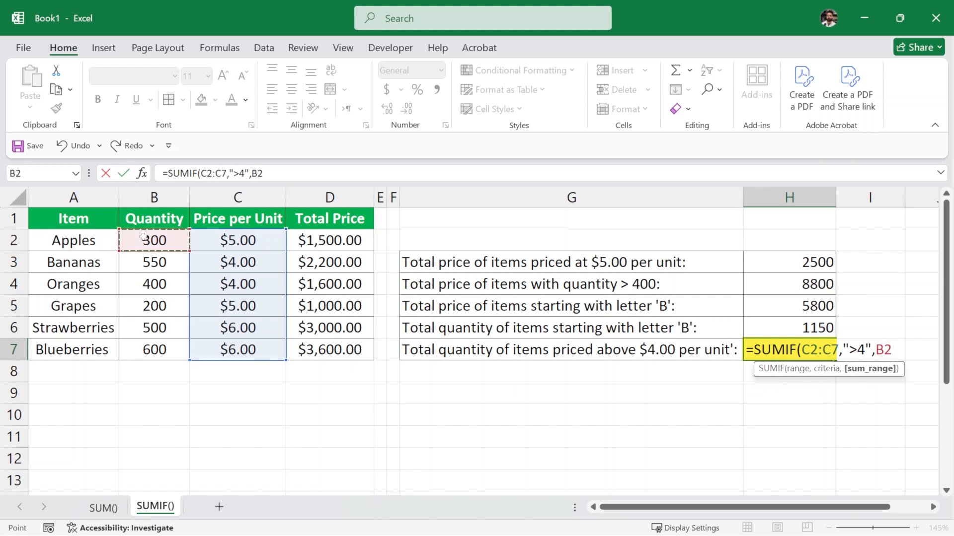
pyautogui.moveTo(144, 237); pyautogui.dragTo(190, 365)
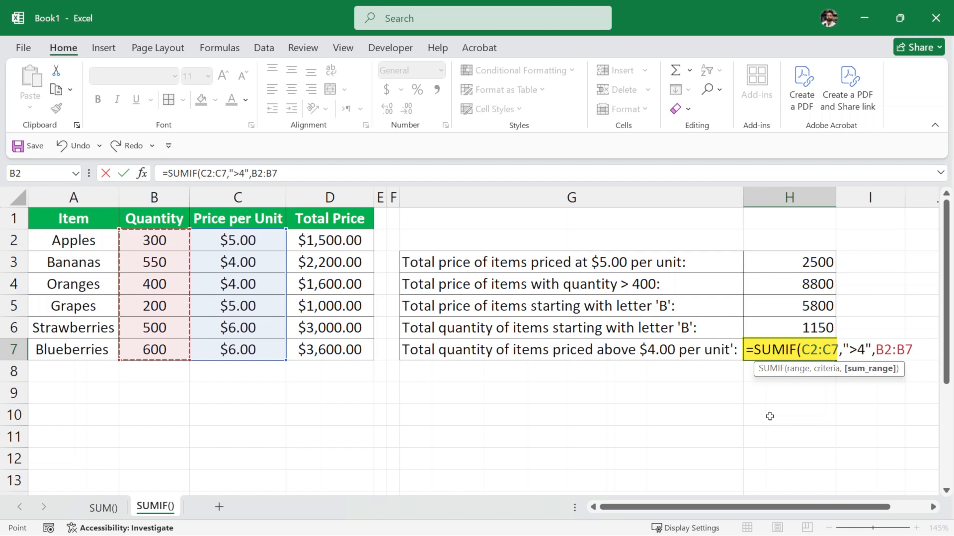
pyautogui.write(')')
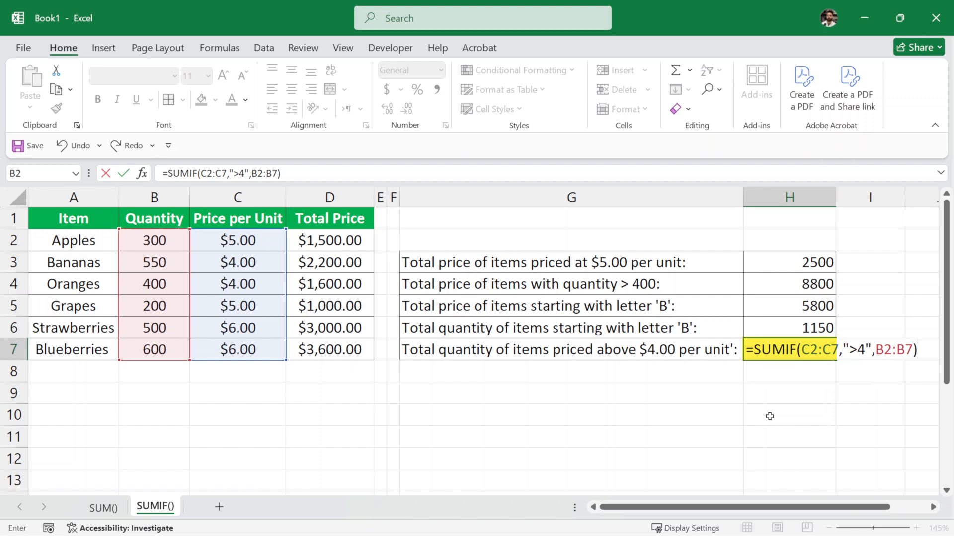
pyautogui.press('Return')
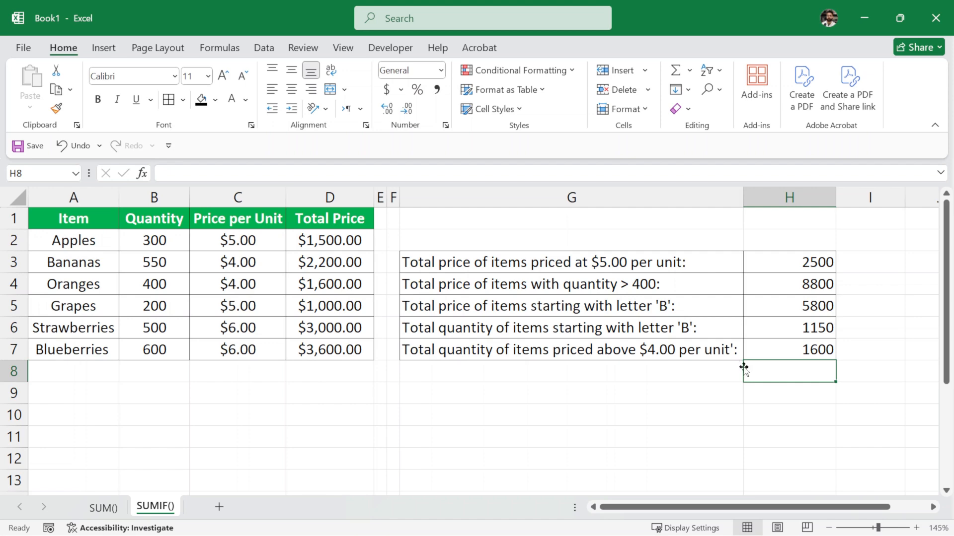
pyautogui.click(864, 353)
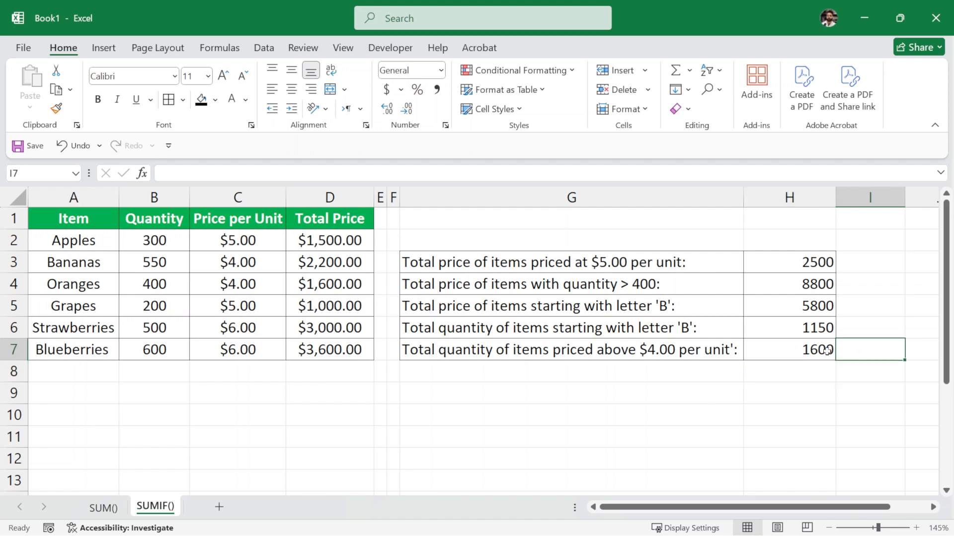
pyautogui.click(874, 376)
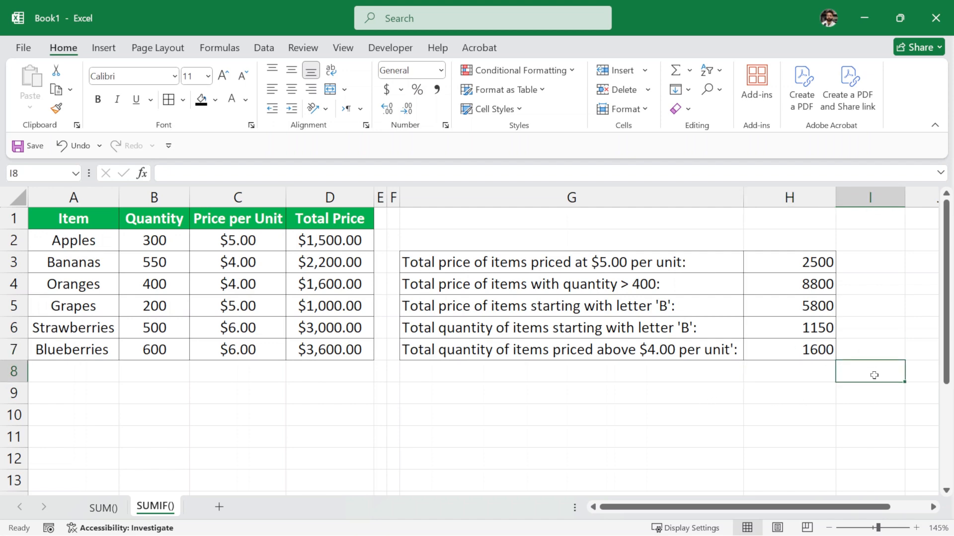
pyautogui.click(797, 368)
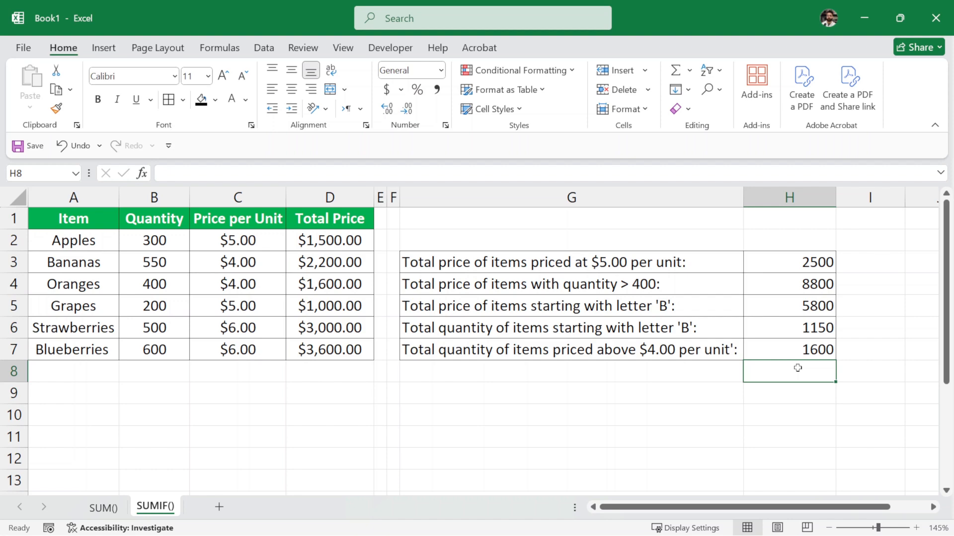